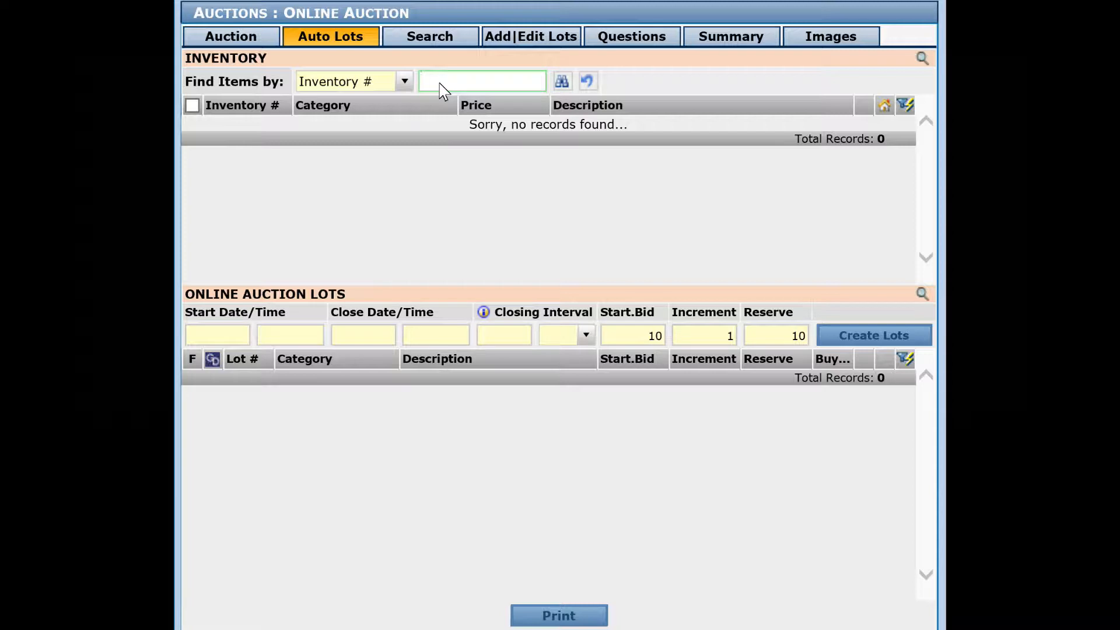
Find inventory items with the wildcard % and select the Desk, Beveler and Camera/Video items.
text(%)
click(562, 83)
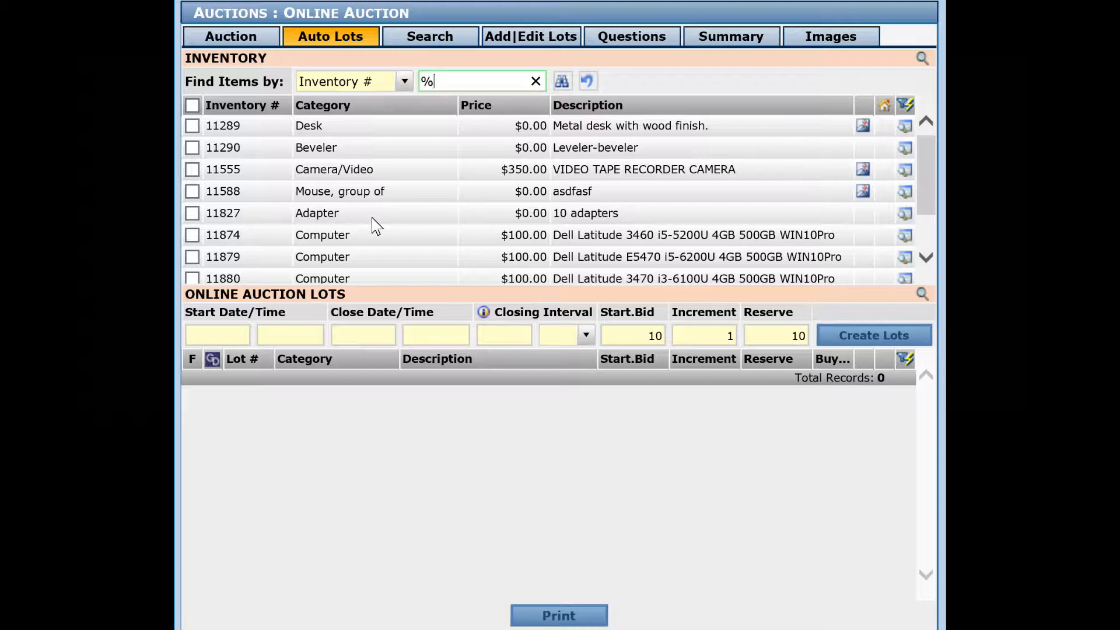
click(192, 125)
click(192, 148)
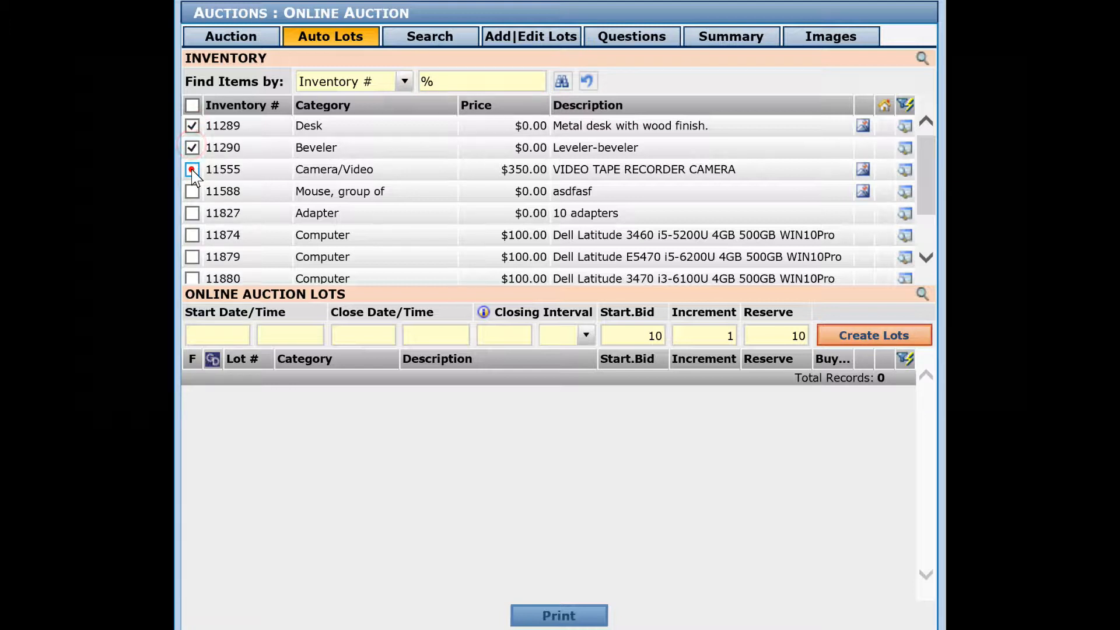
click(192, 169)
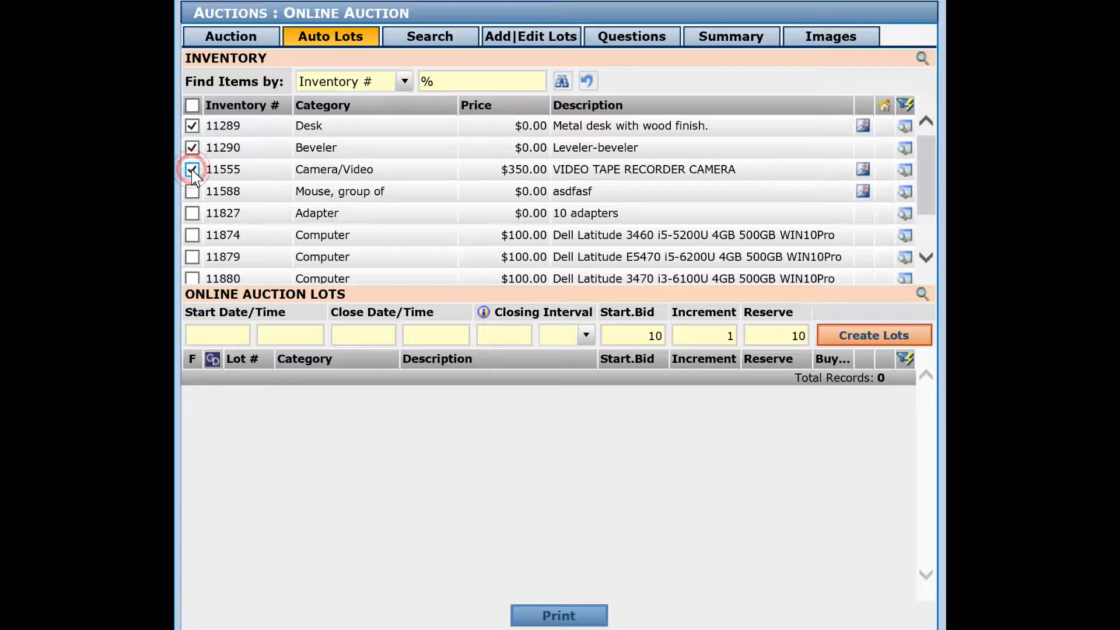
Set the online auction lots' start date to 06/08/2017 and start time to 11:00 AM.
click(211, 335)
click(293, 405)
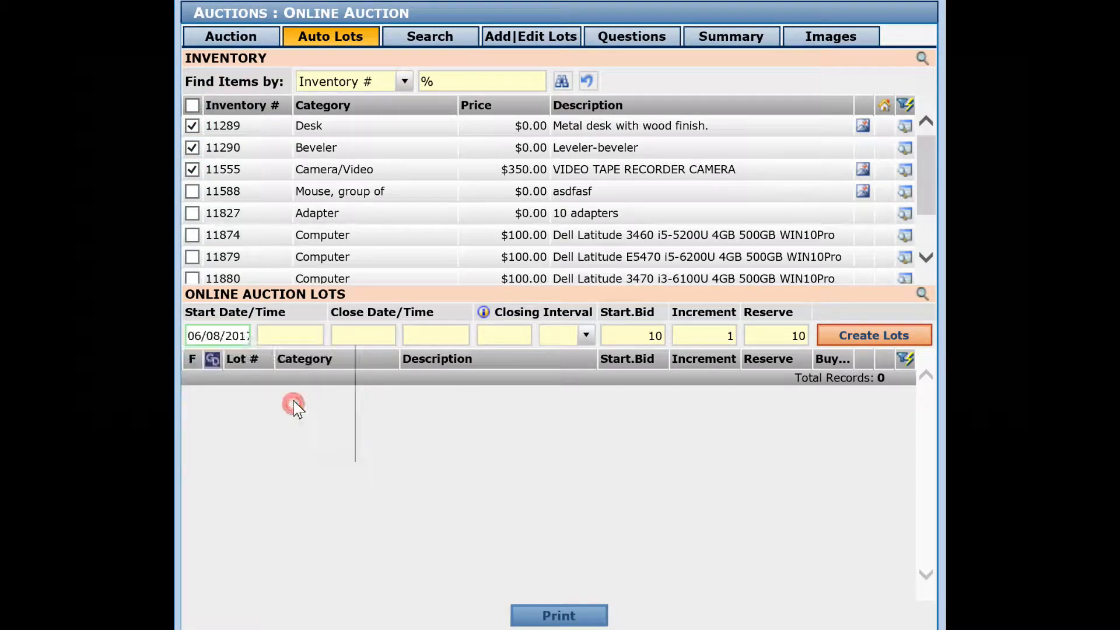
click(279, 337)
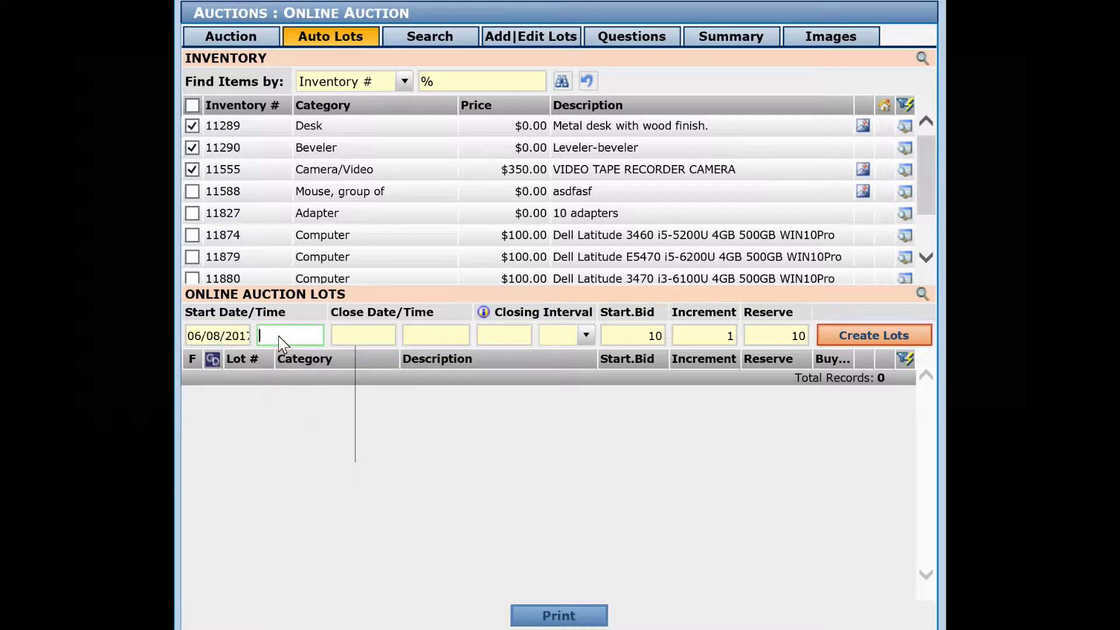
text(1)
text(1:00)
key(Tab)
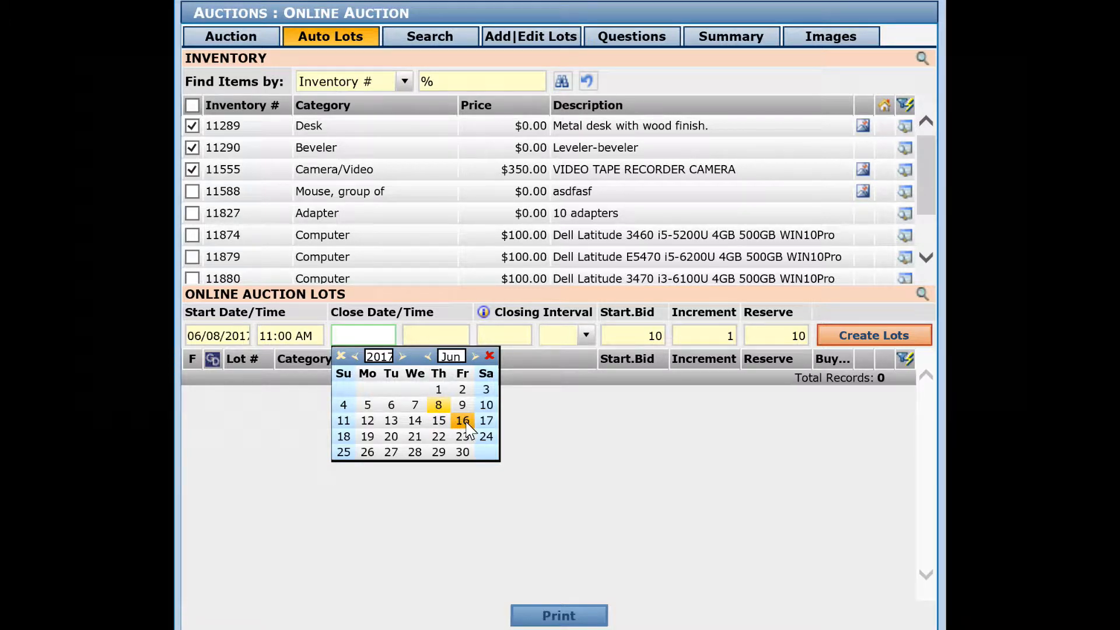
Set the lots' close to 06/08/2017 at 12:00 PM with a closing interval of 30 minutes.
click(439, 405)
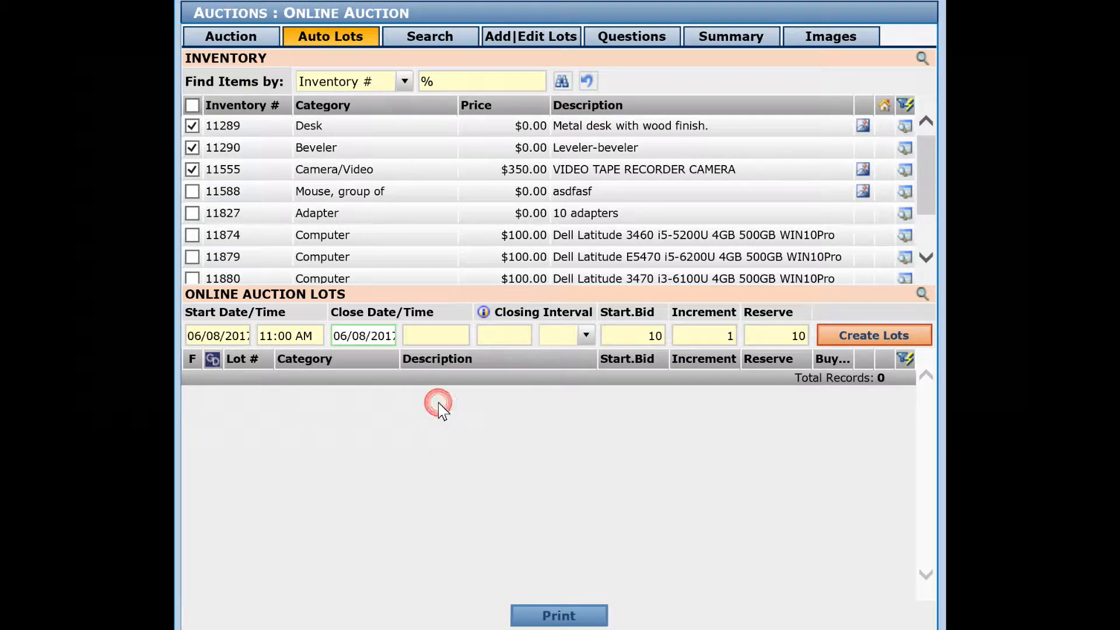
click(430, 338)
text(1200)
key(Tab)
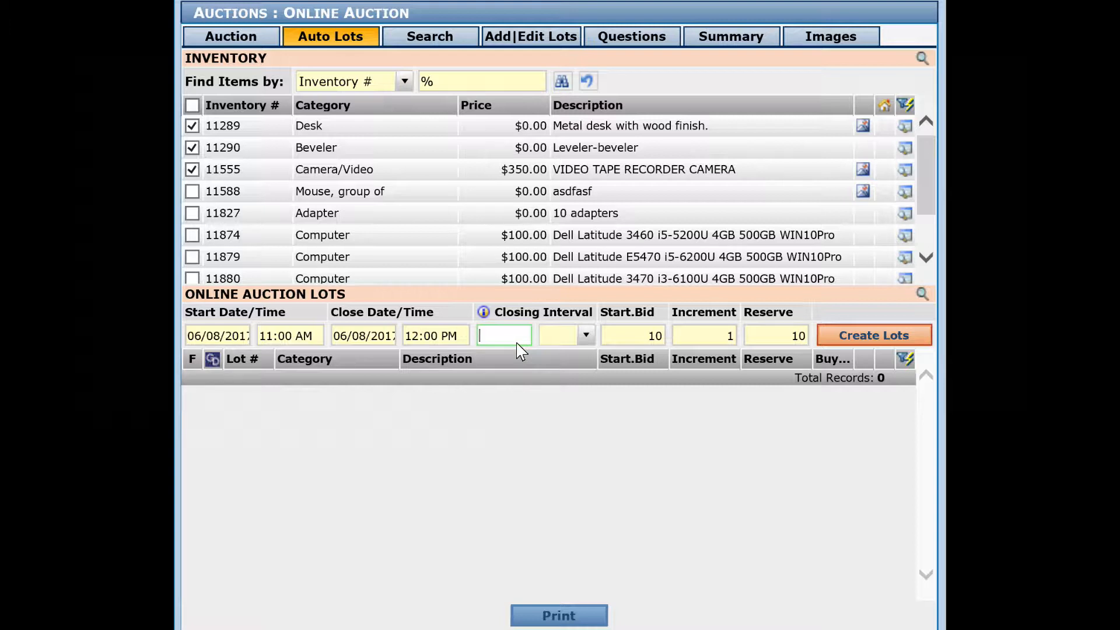
text(30)
click(586, 335)
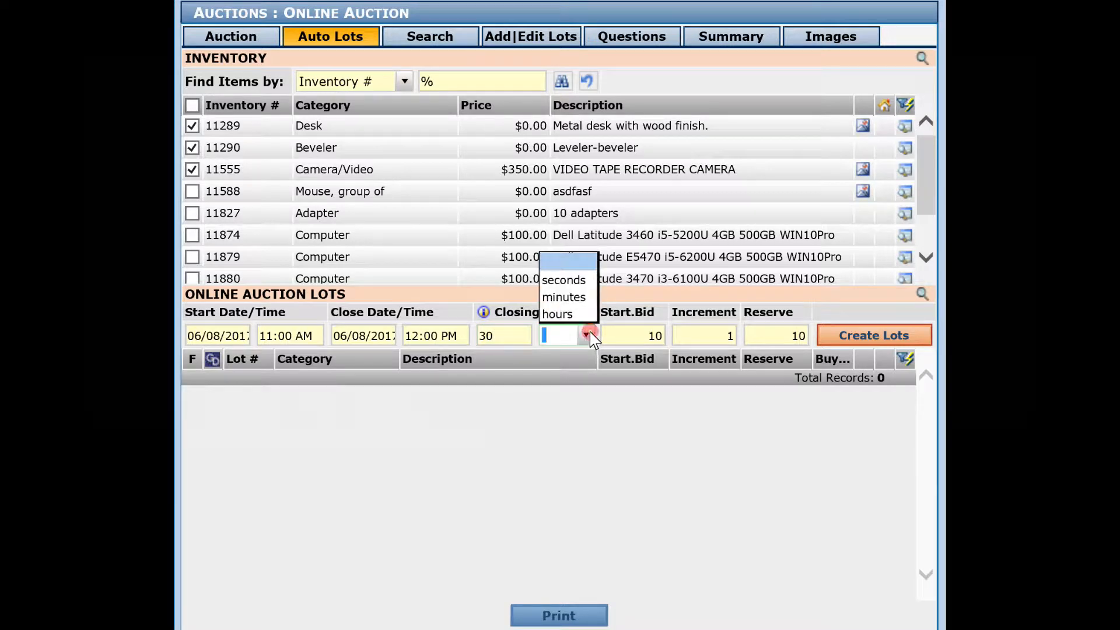
click(562, 298)
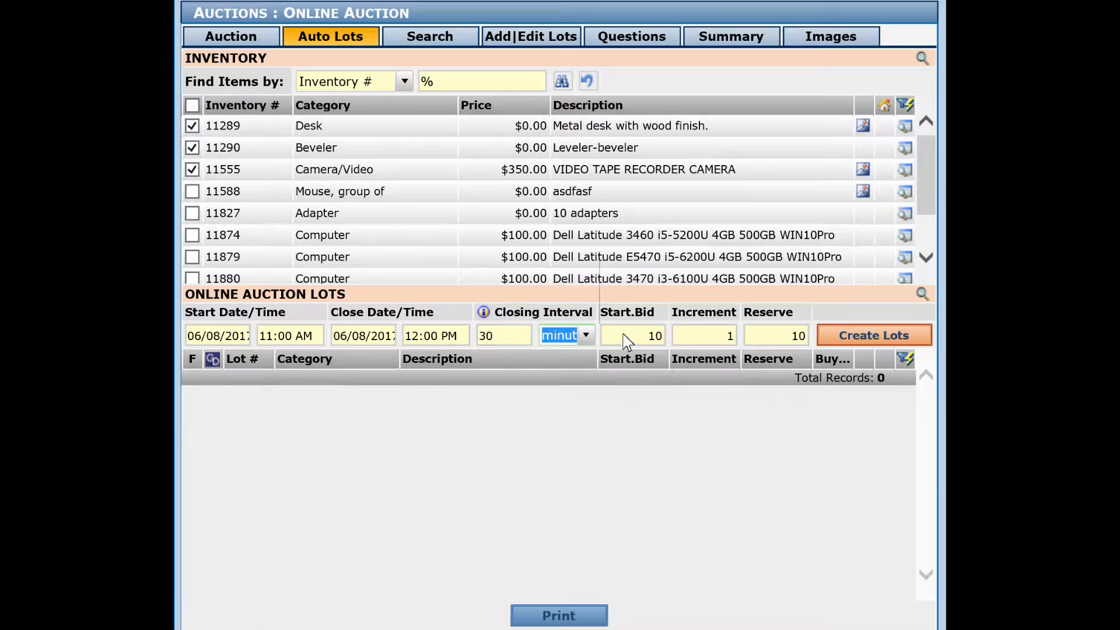
Set the bid increment to 2 and the reserve to 20, and create lots from the selected items.
click(705, 336)
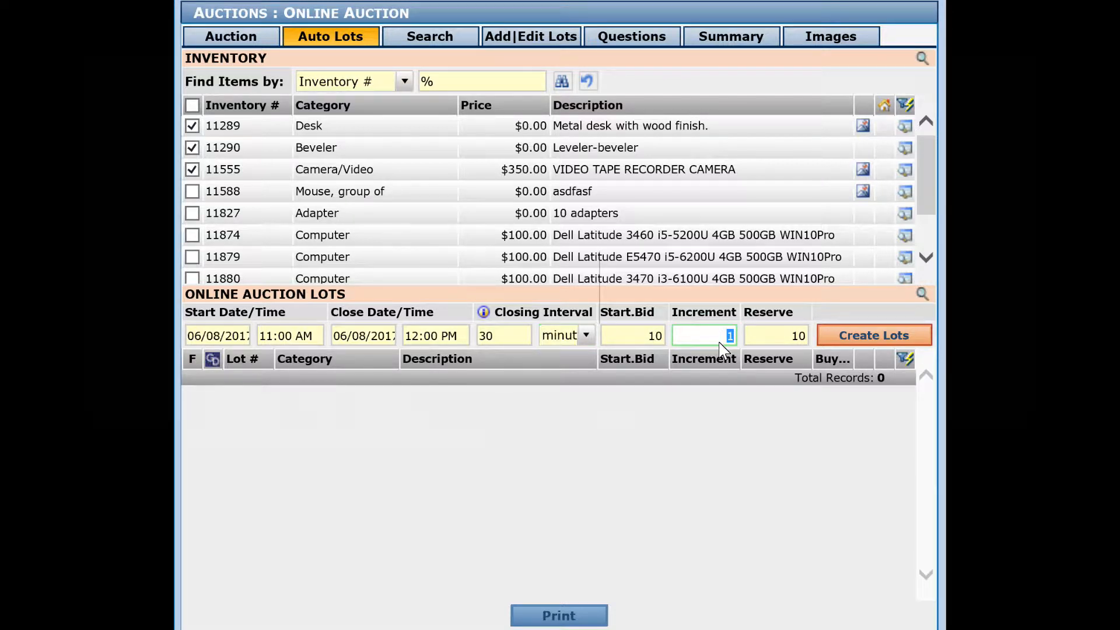
text(2)
key(Tab)
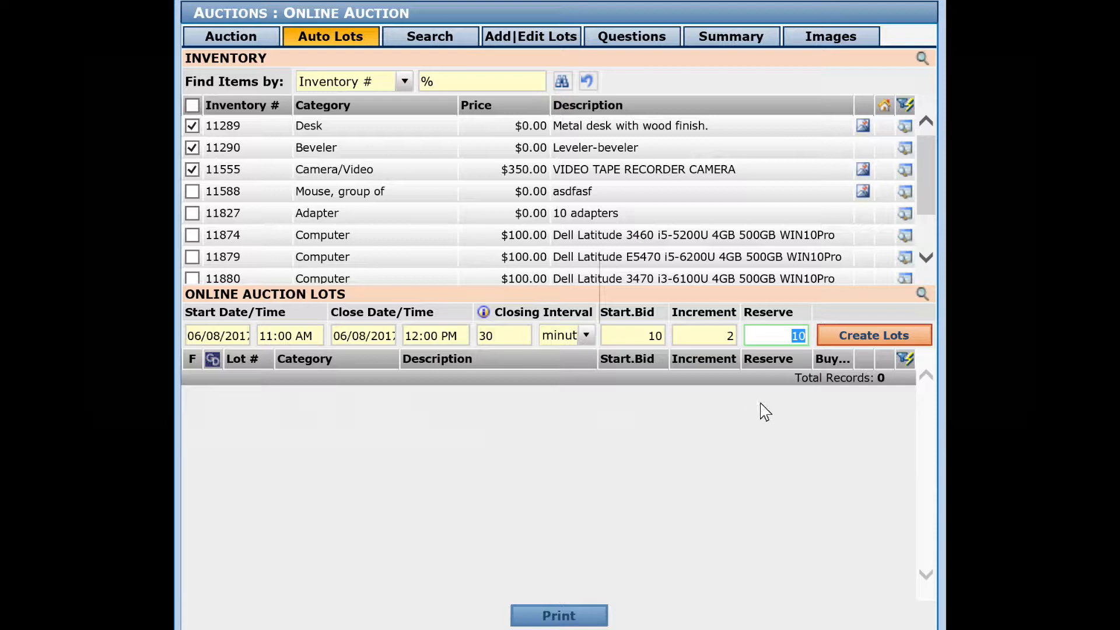
text(20)
click(875, 342)
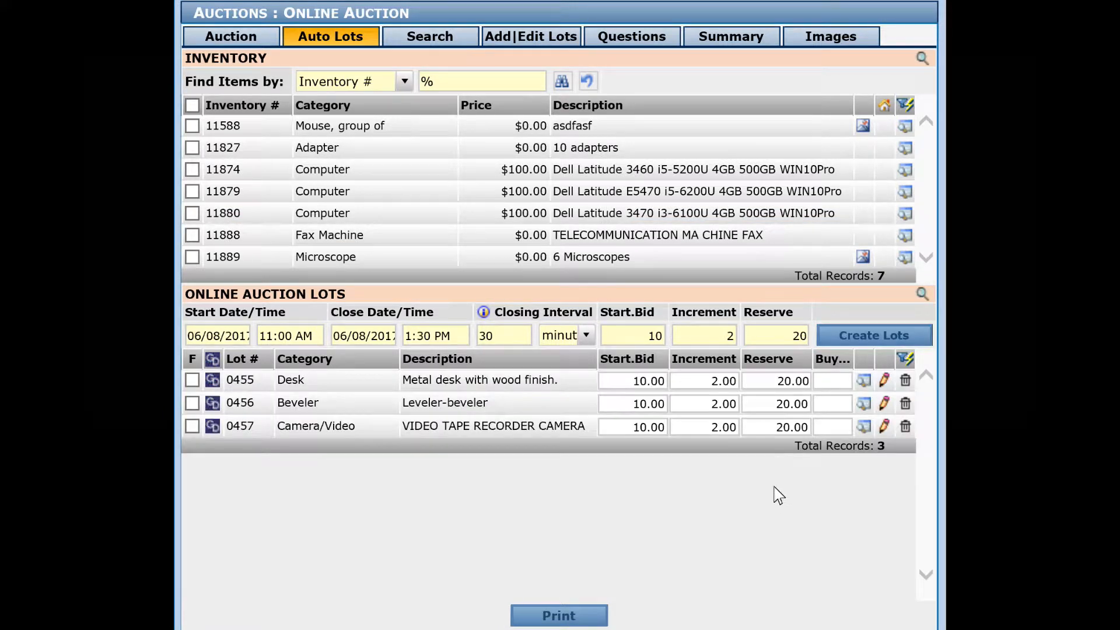
Change the reserve price of the Desk lot to 30 in the lot list.
click(770, 383)
text(30)
key(Tab)
In the Desk lot's GovDeals info, choose the department 0105 ITSD and a point of contact.
click(213, 381)
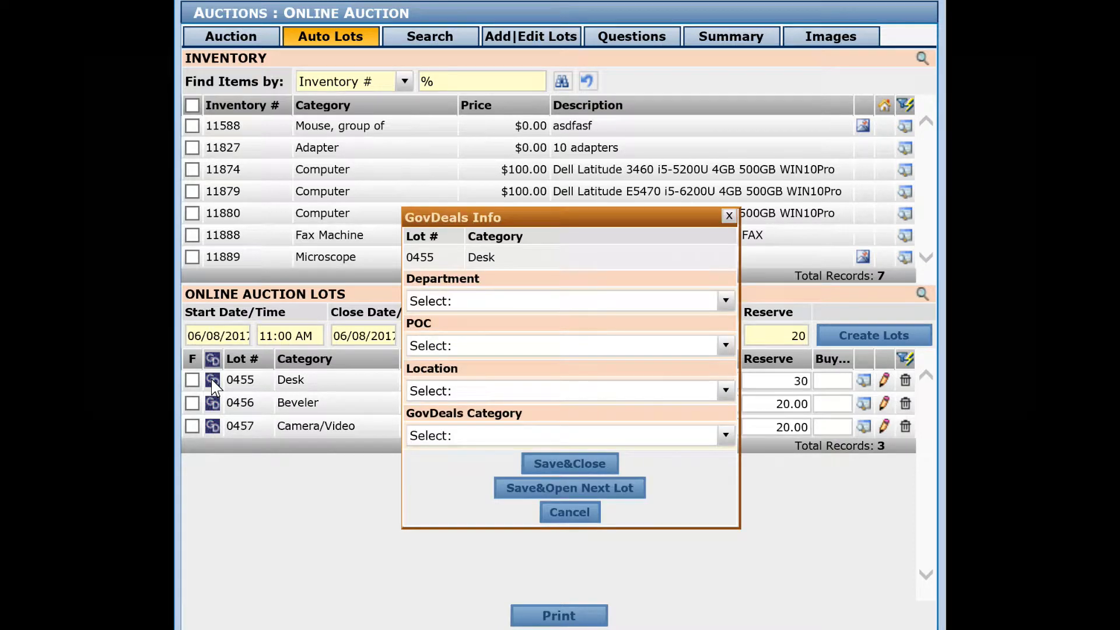
click(726, 301)
click(461, 406)
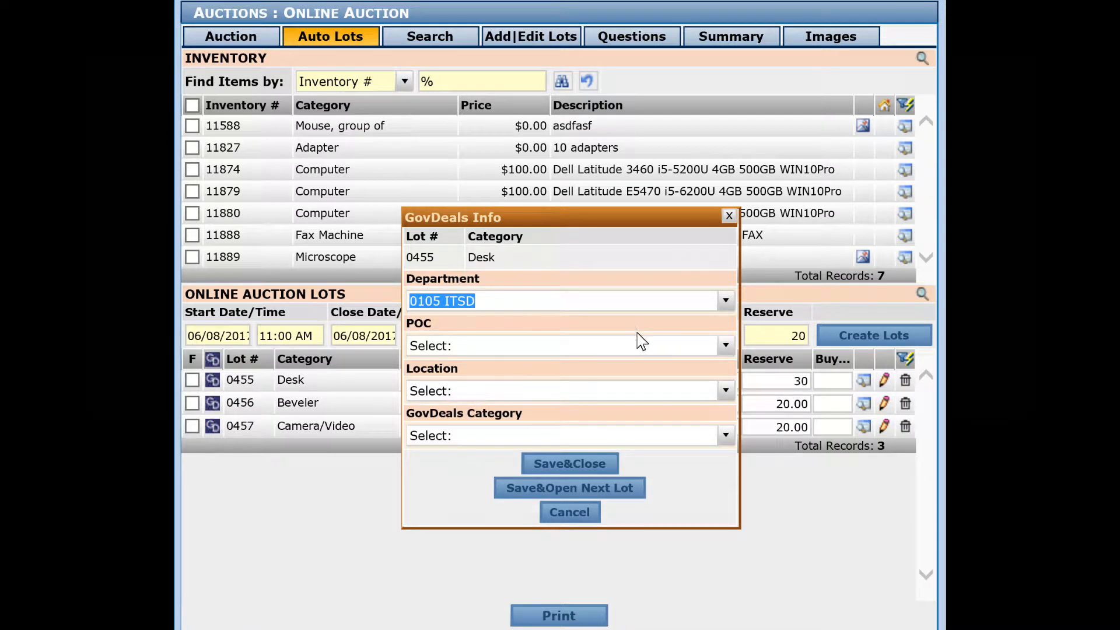
click(726, 345)
click(461, 398)
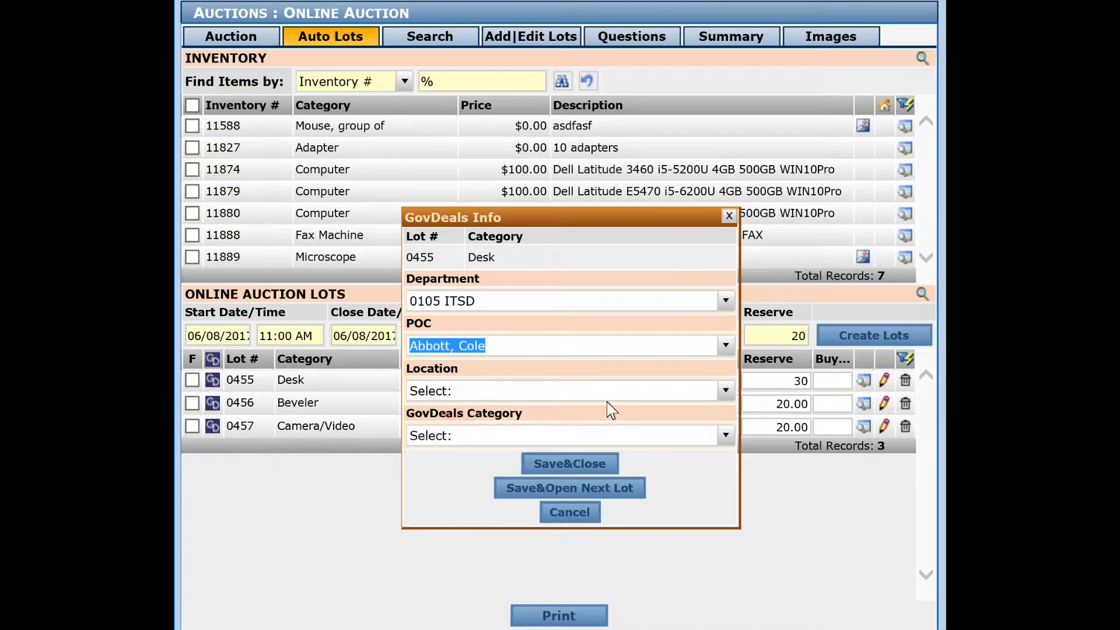
Set the Desk lot's location to Agriculture - Env Quality JC Main ST and GovDeals category to Furniture/Furnishings, saving and continuing to the next lot.
click(726, 391)
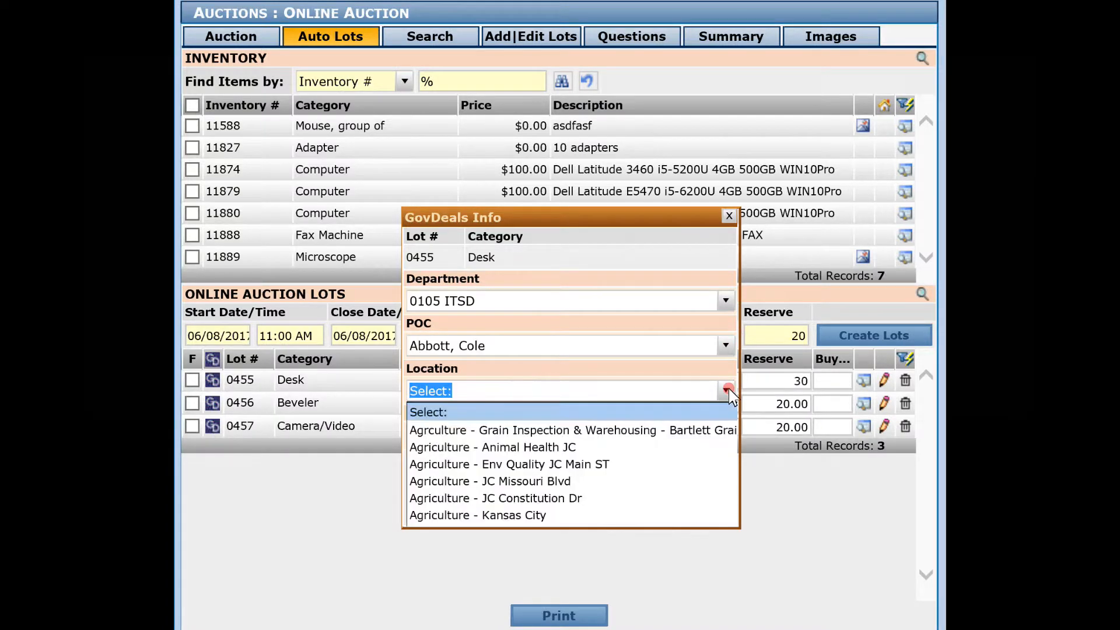
click(450, 470)
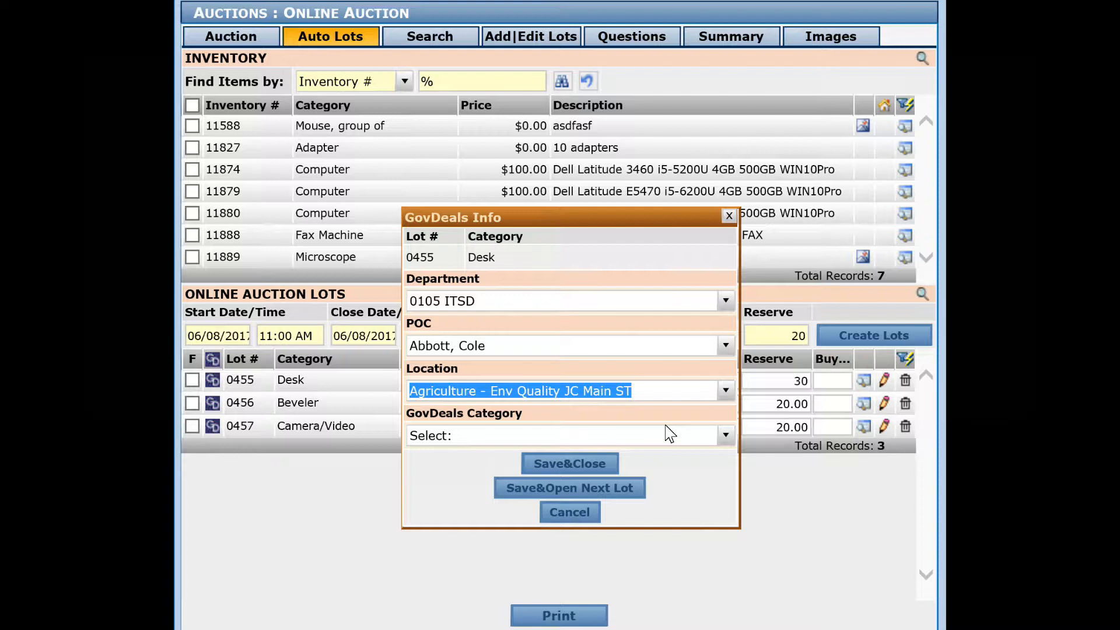
click(726, 437)
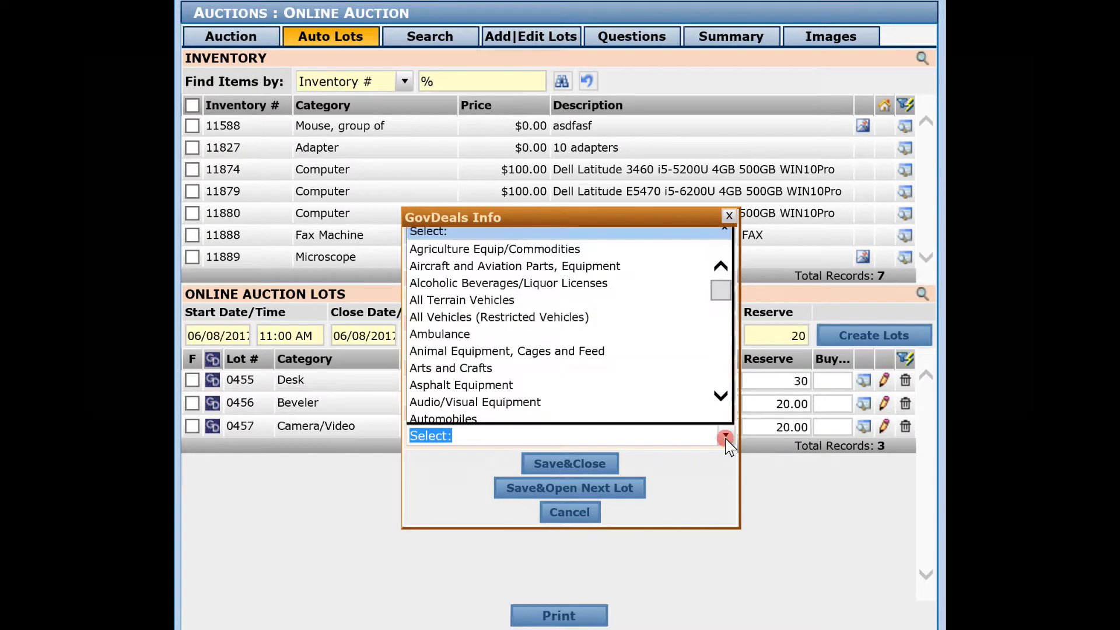
text(f)
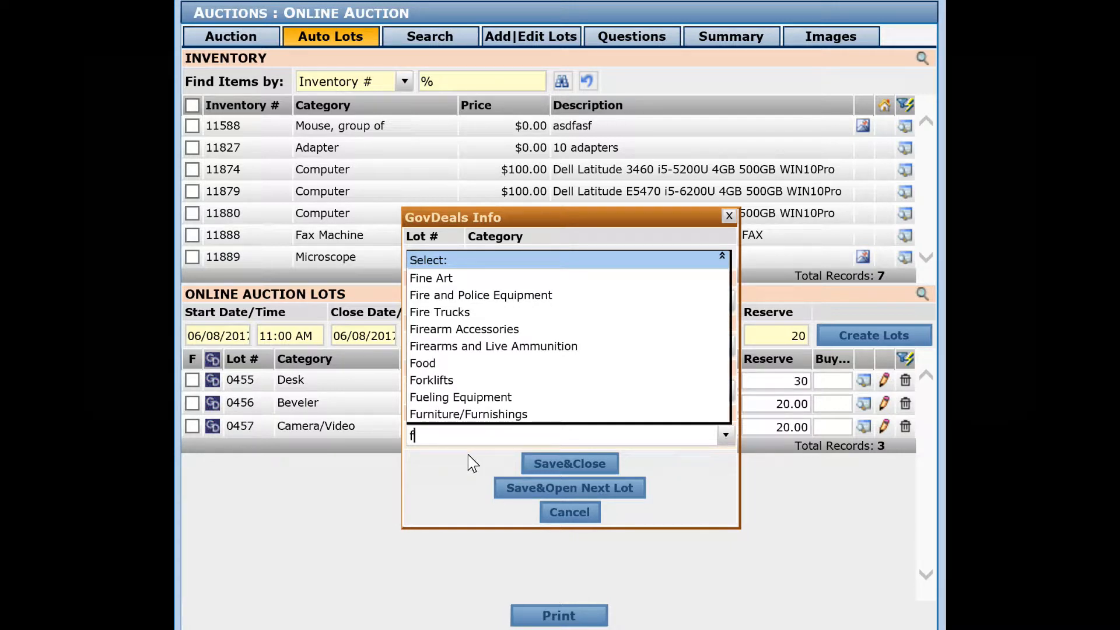
text(u)
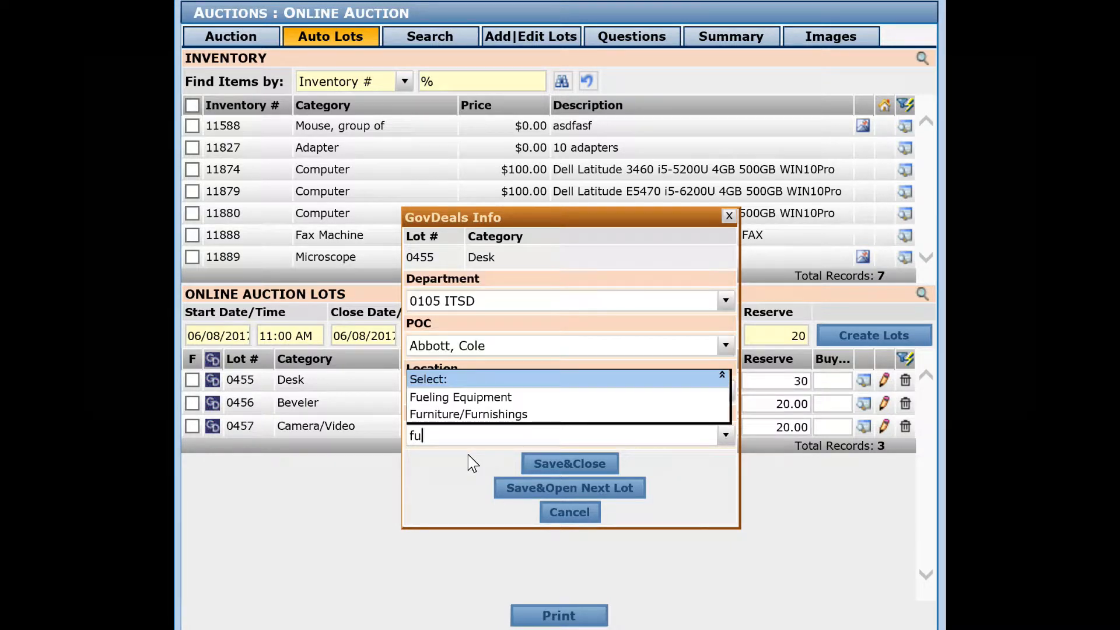
click(447, 414)
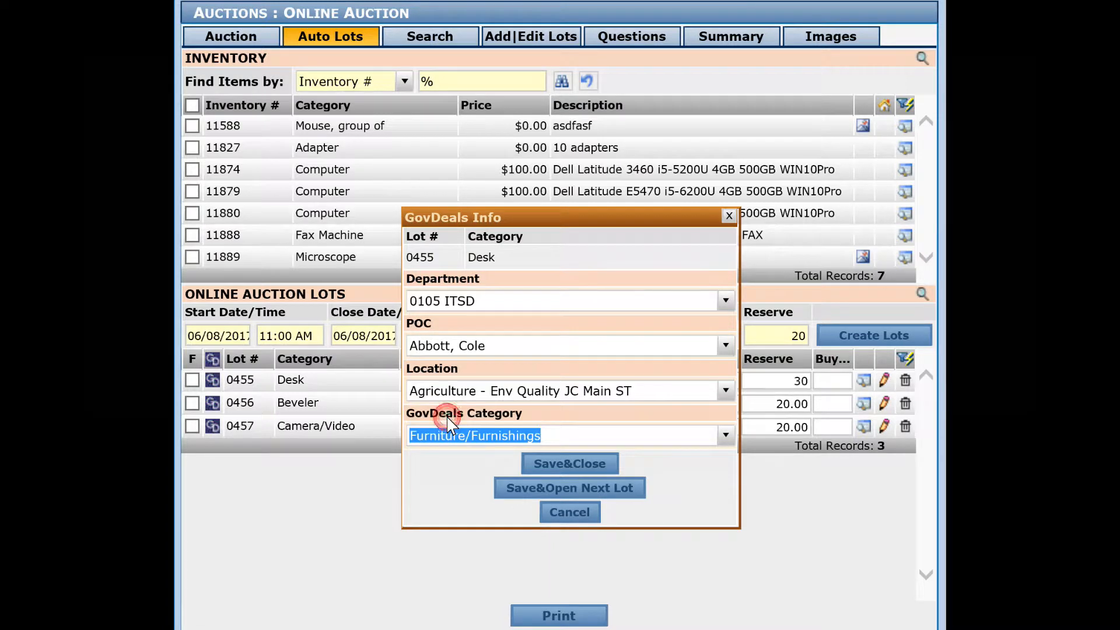
click(573, 489)
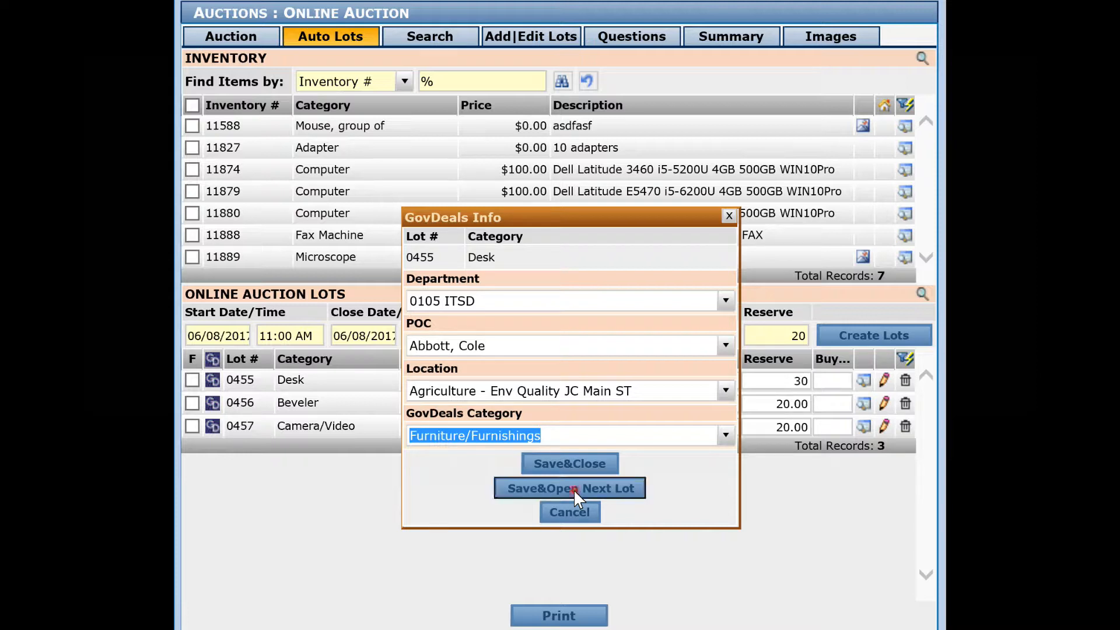
Assign the GovDeals category Engineering Equipment and Supplies to the Beveler lot, and save and continue to the next lot.
click(726, 436)
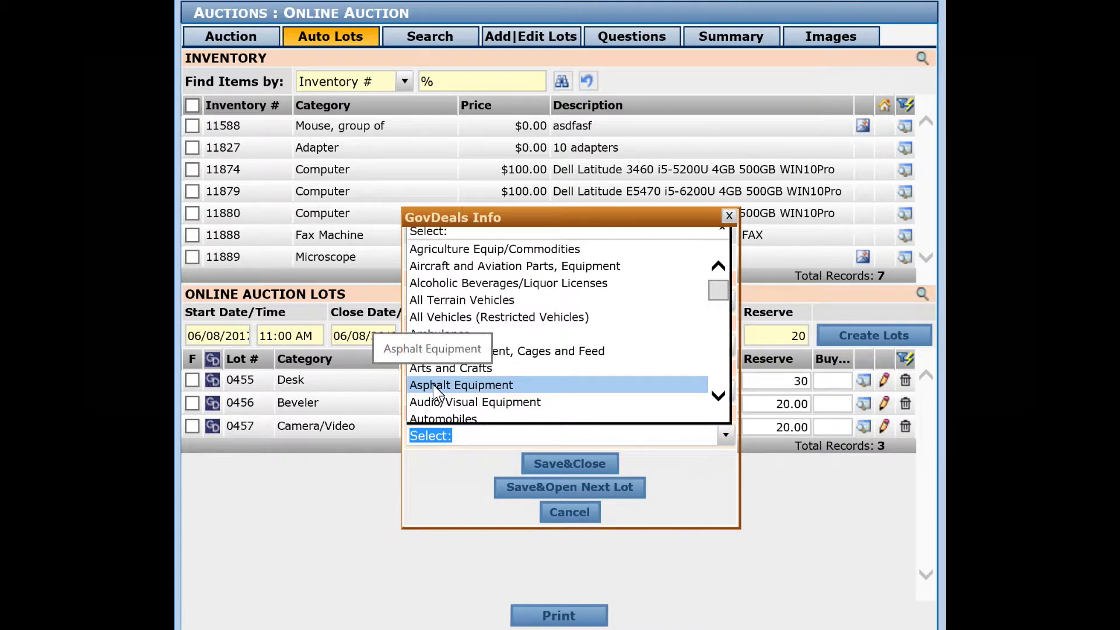
text(e)
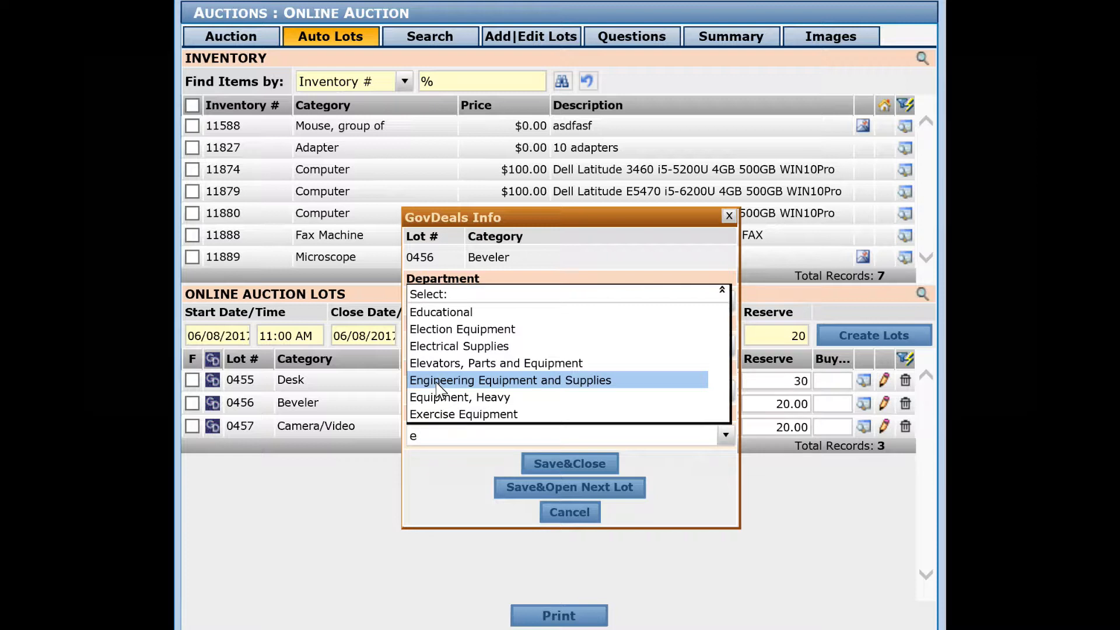
click(490, 379)
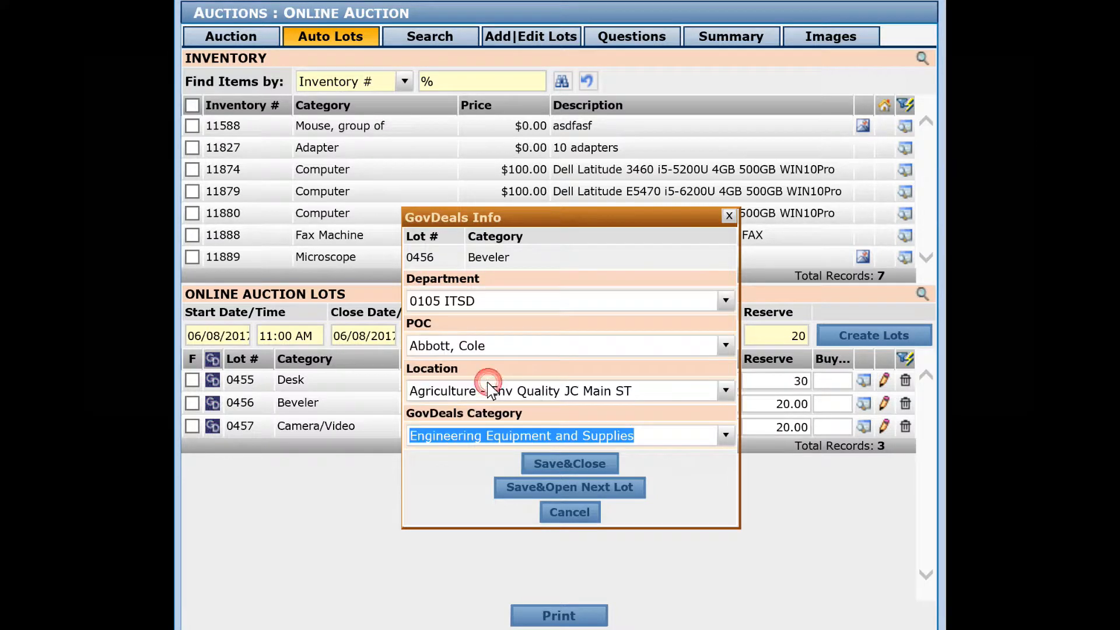
click(571, 488)
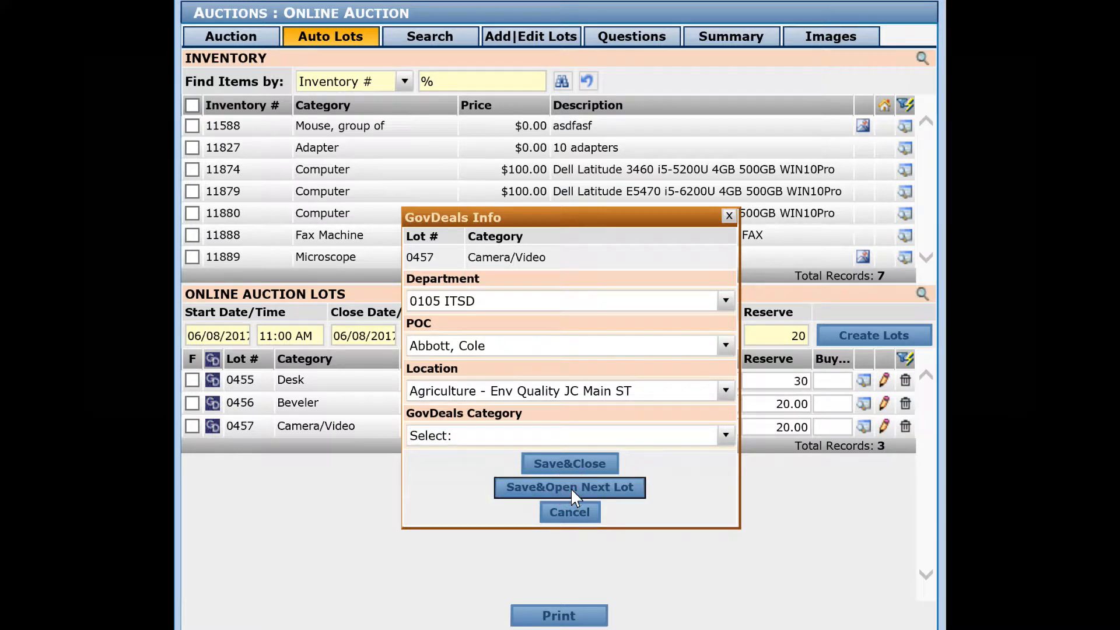
Assign the GovDeals category Photographic Equipment to the Camera/Video lot, and save and close its GovDeals info.
click(726, 439)
text(c)
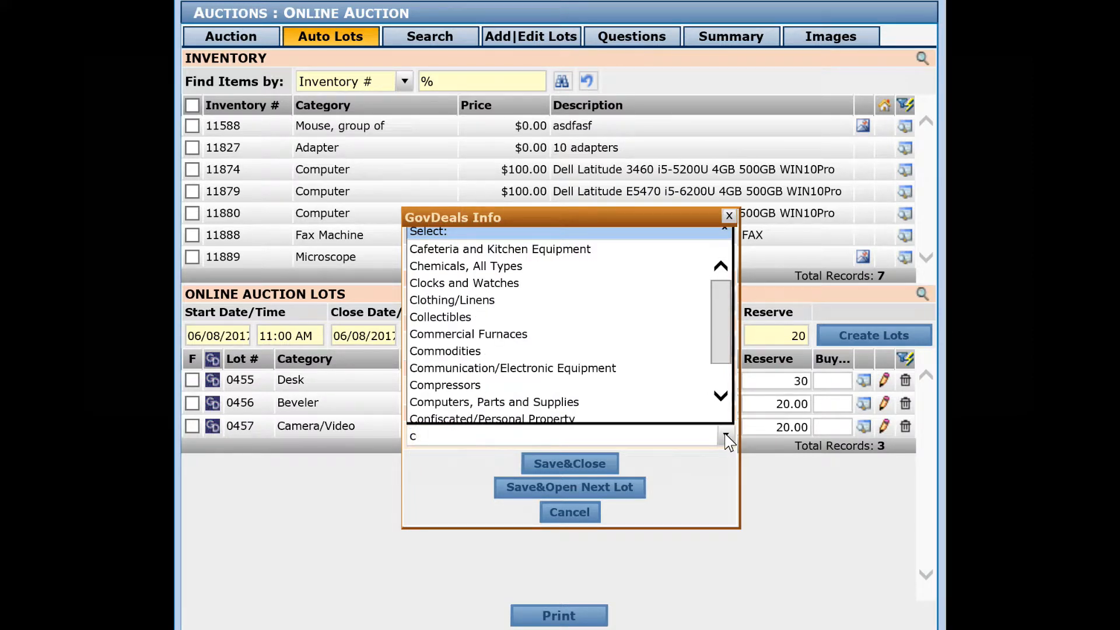
key(BackSpace)
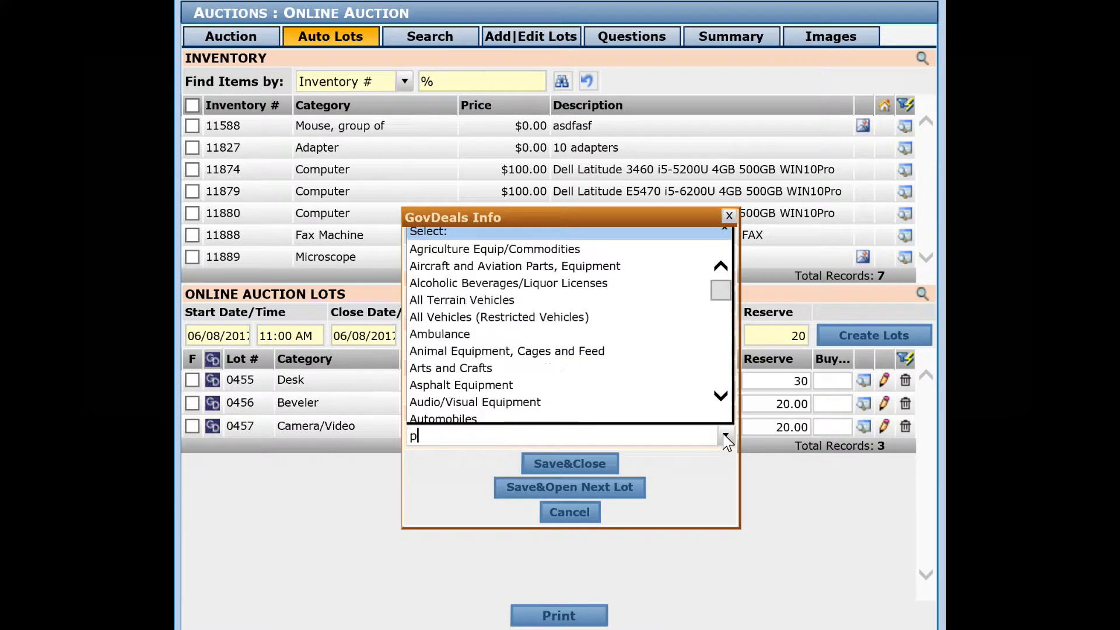
text(p)
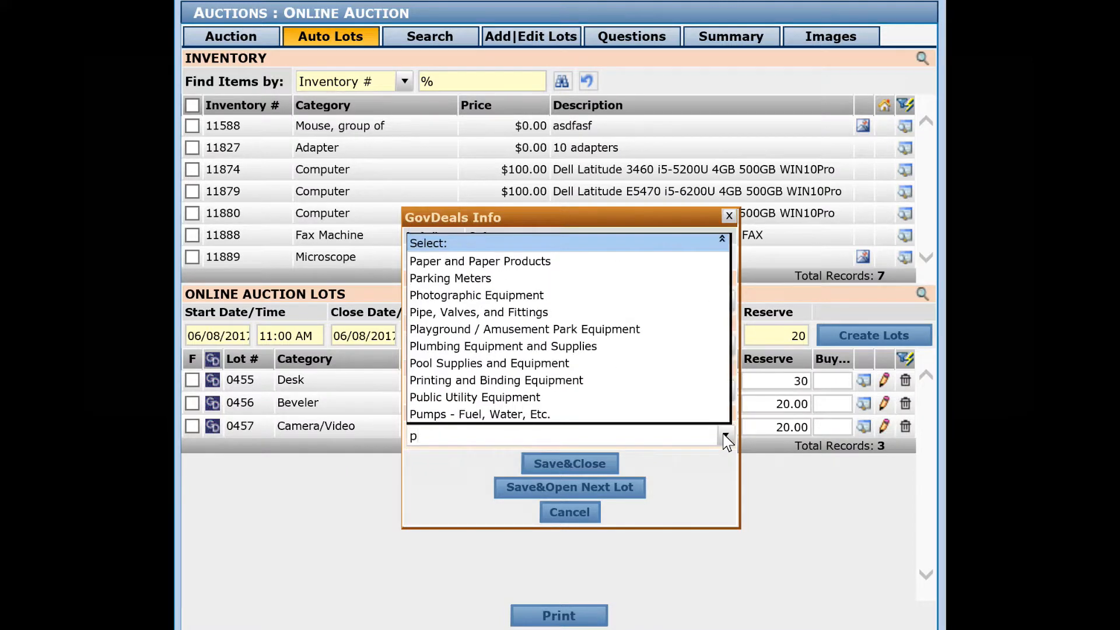
click(506, 294)
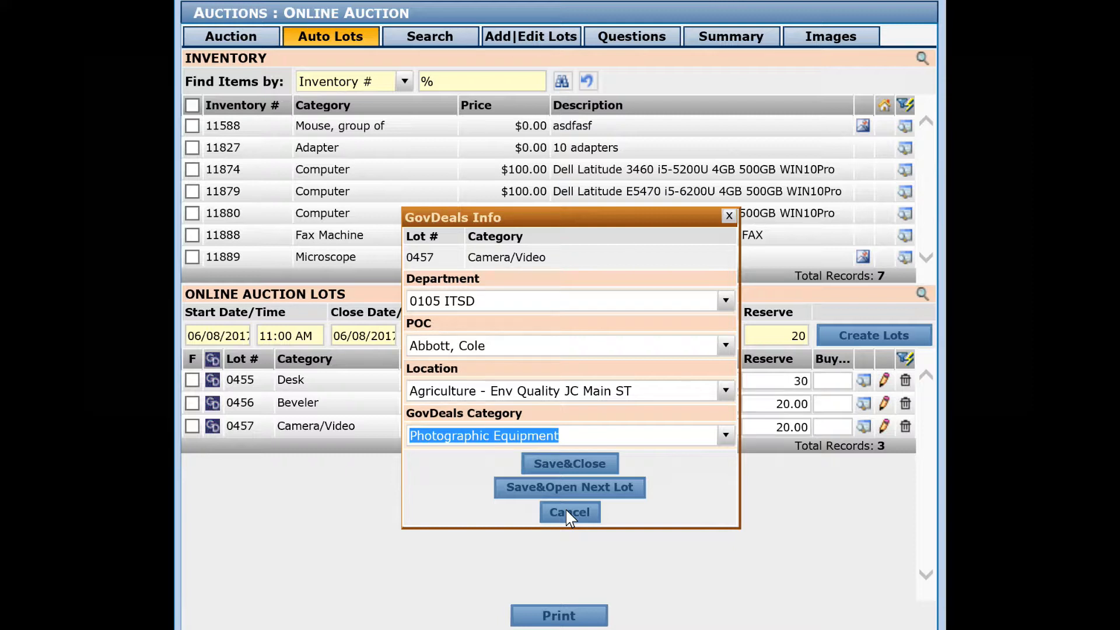
click(569, 465)
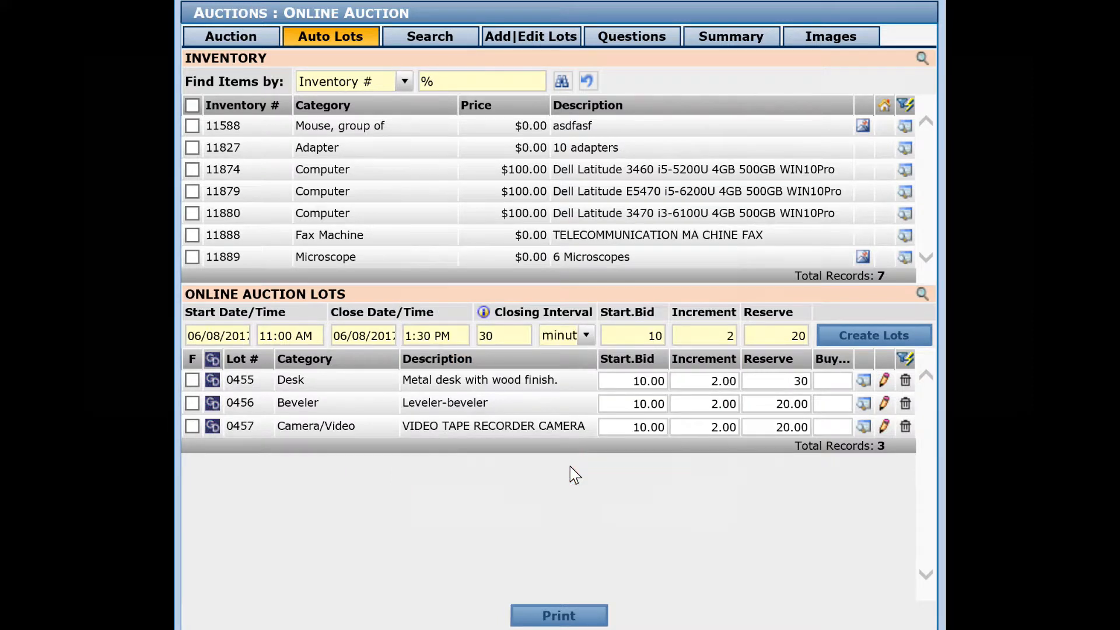
Review the saved GovDeals info of the Desk and Beveler lots without changing anything.
click(213, 380)
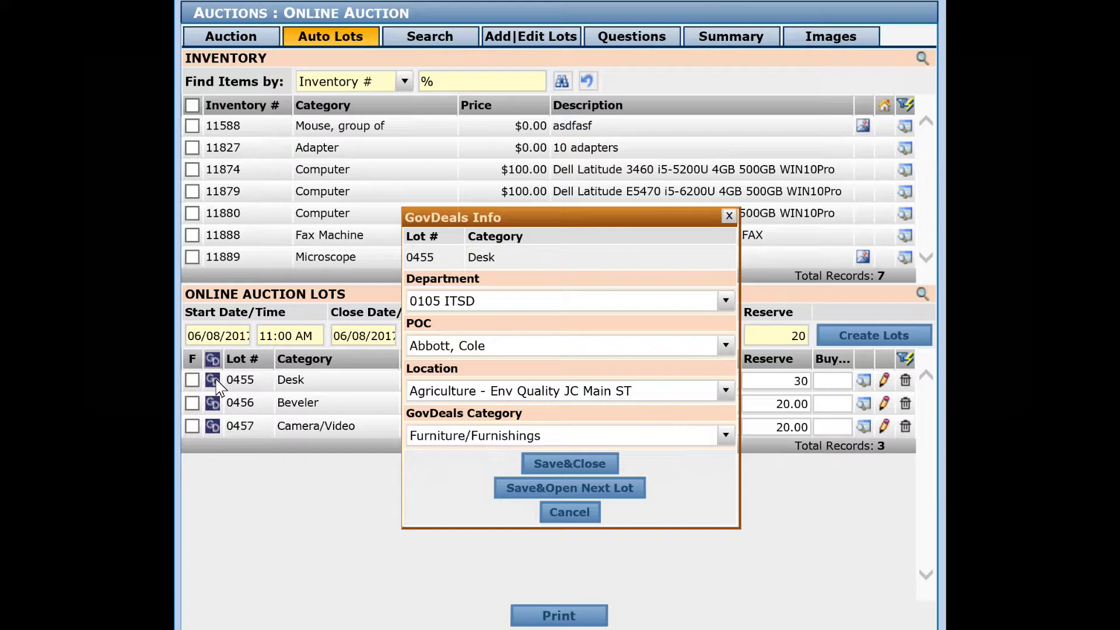
click(567, 513)
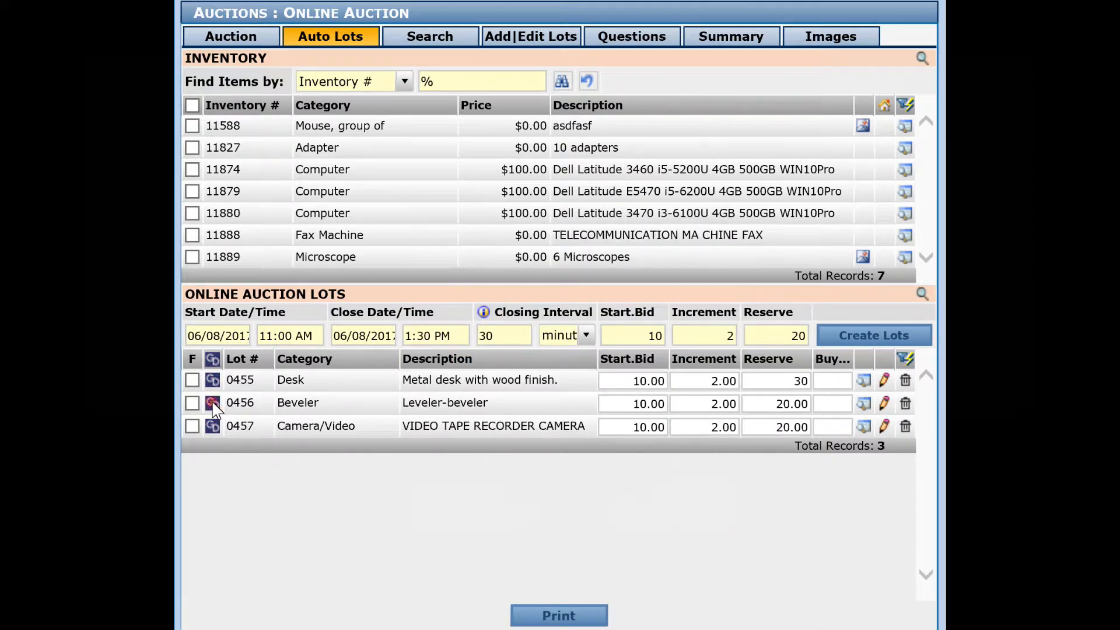
click(213, 404)
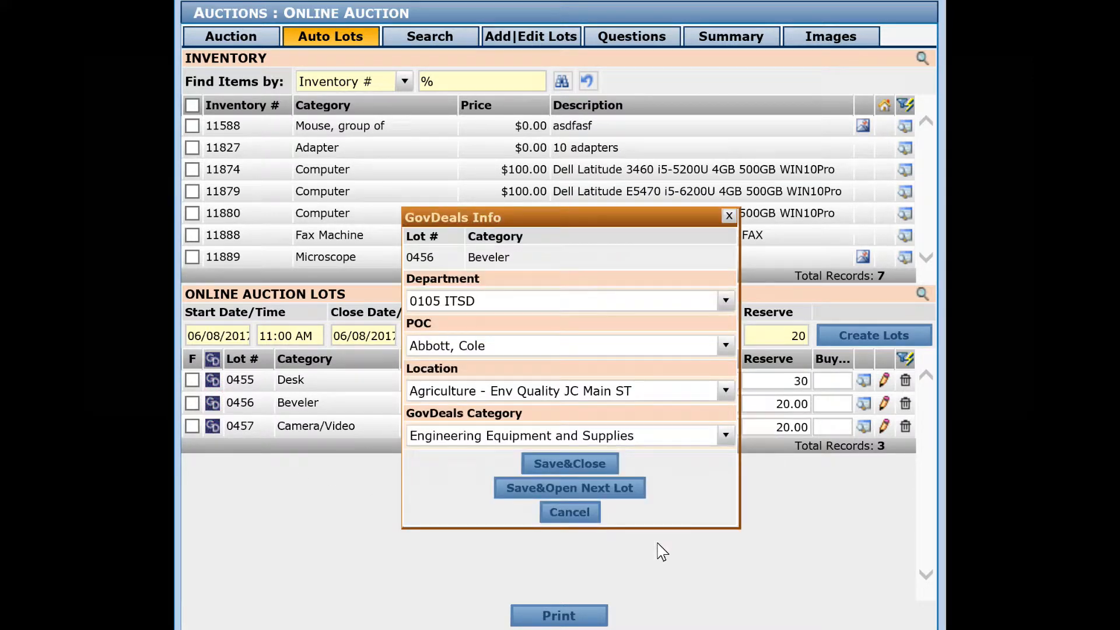
click(569, 513)
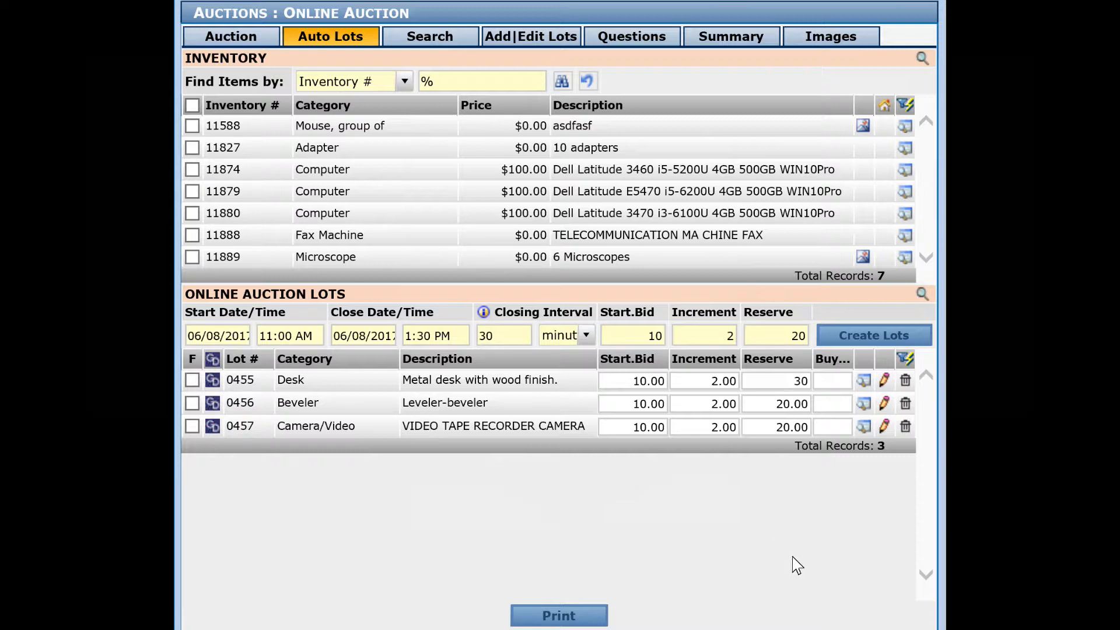
Open the Desk lot for editing, clear its Buy Now Price, save it and send it to GovDeals.
click(885, 381)
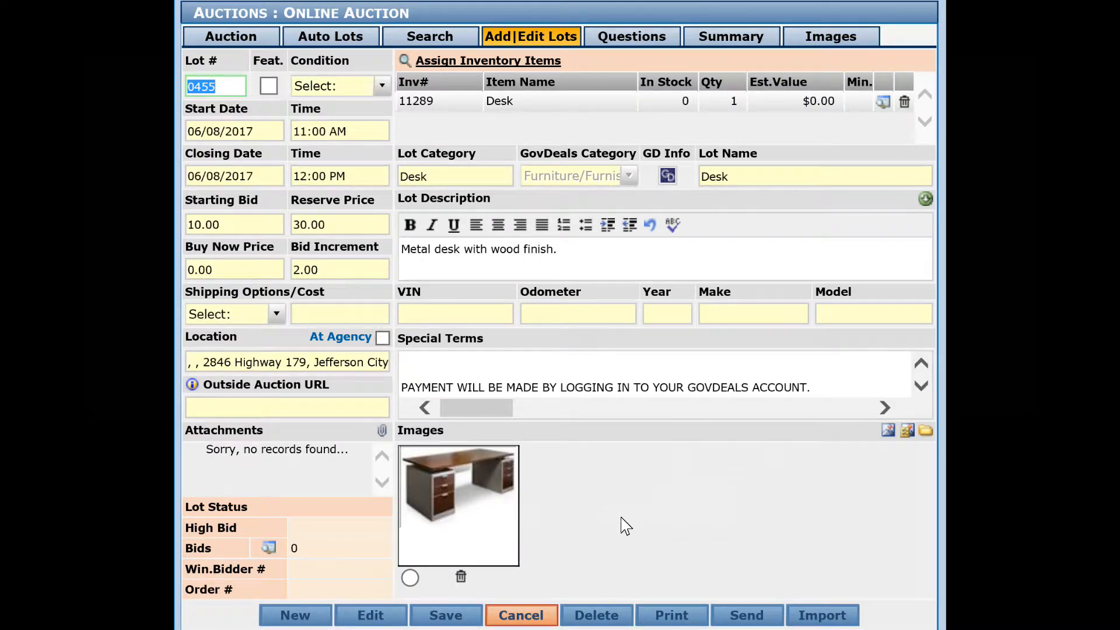
click(444, 616)
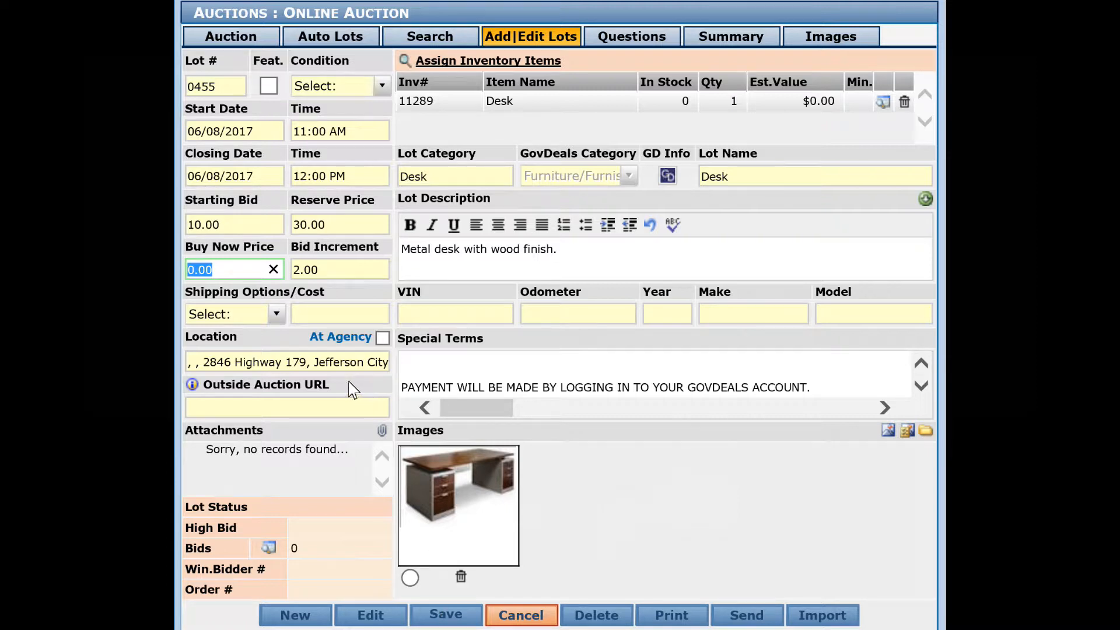
click(454, 614)
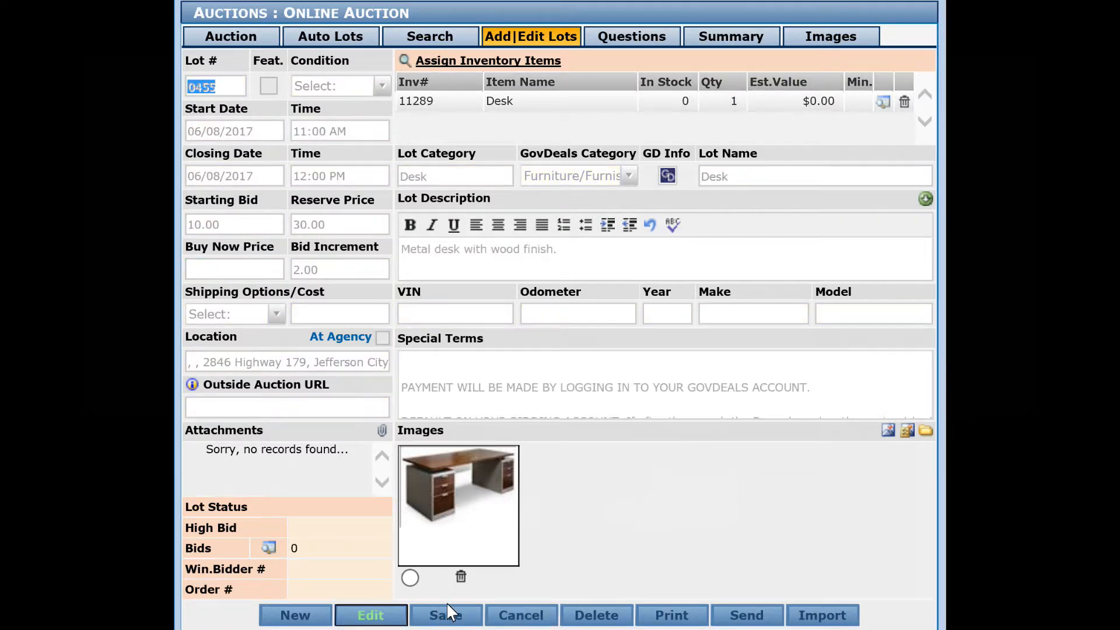
click(750, 618)
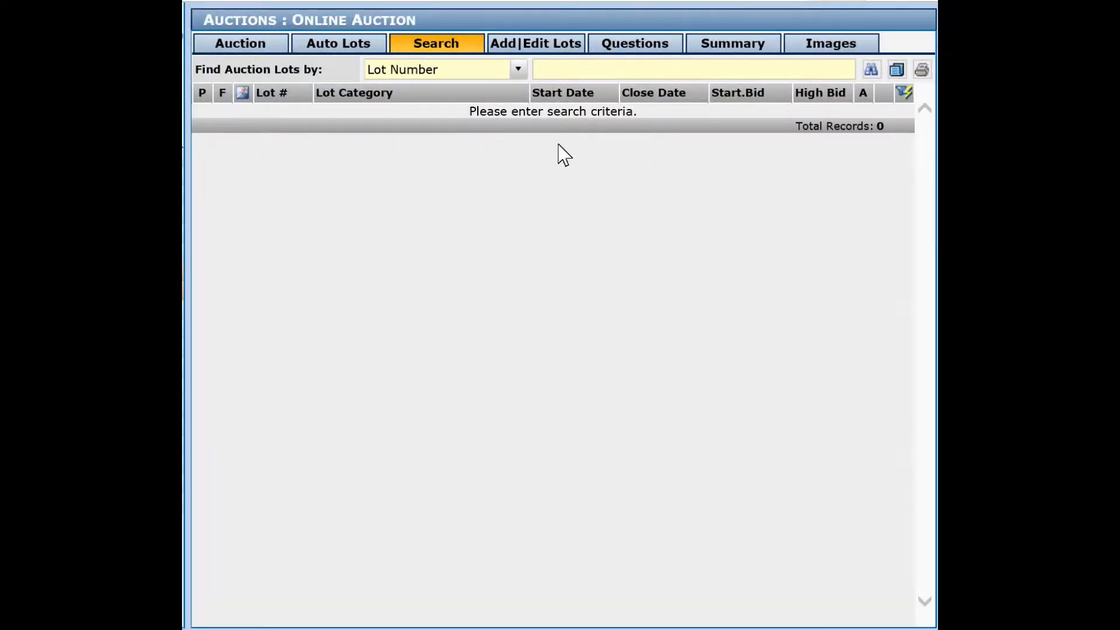
Search the auction lots by lot number 0455 and open the matching Desk lot.
click(550, 71)
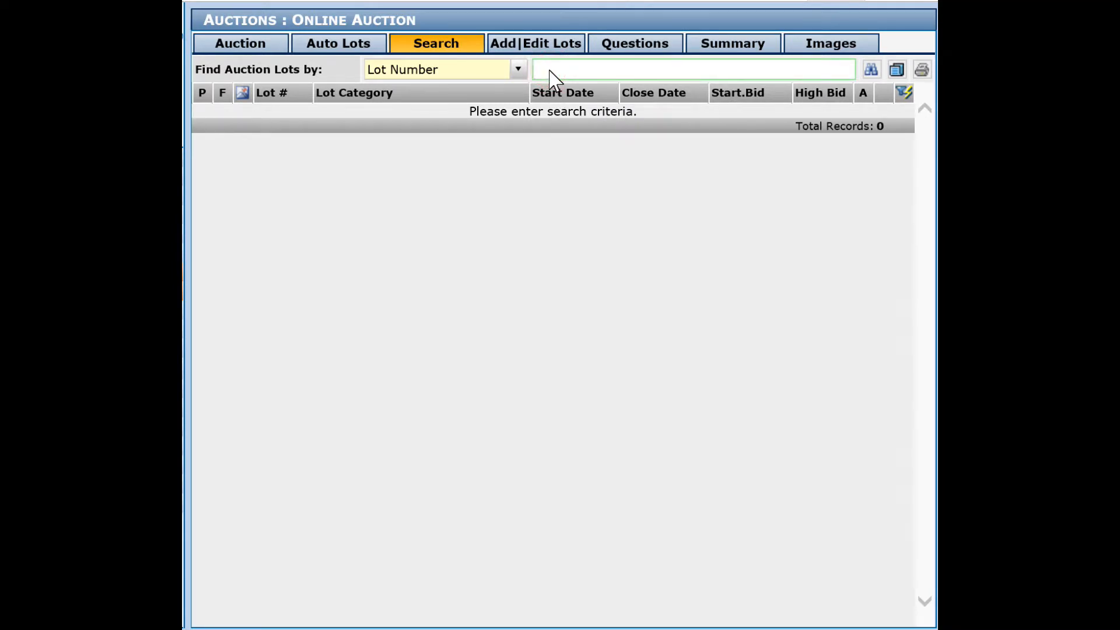
text(0455)
click(871, 70)
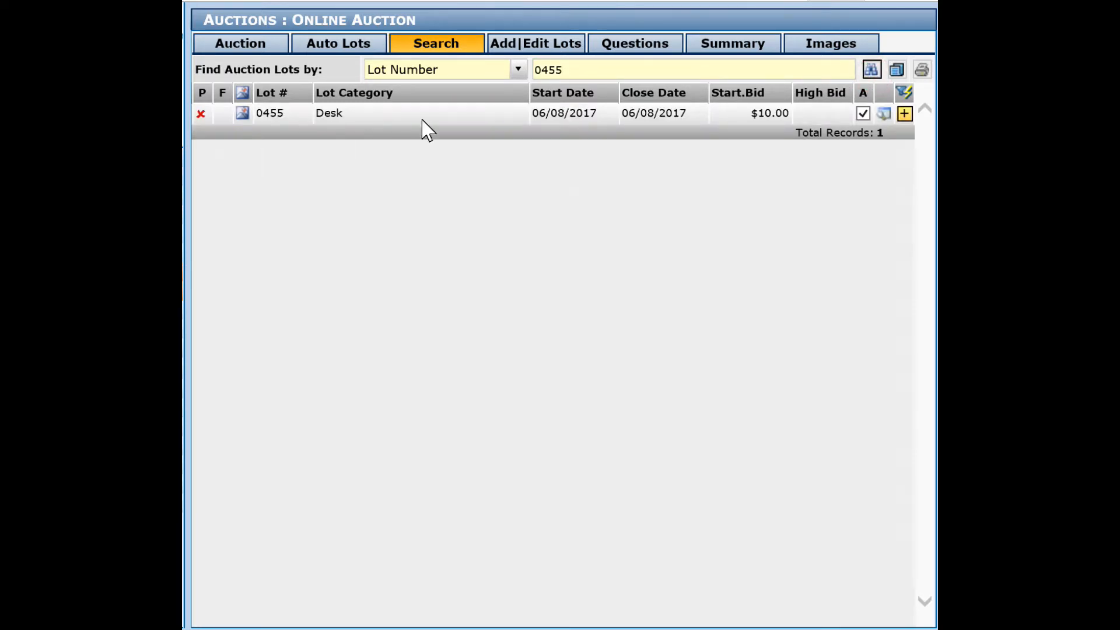
click(454, 115)
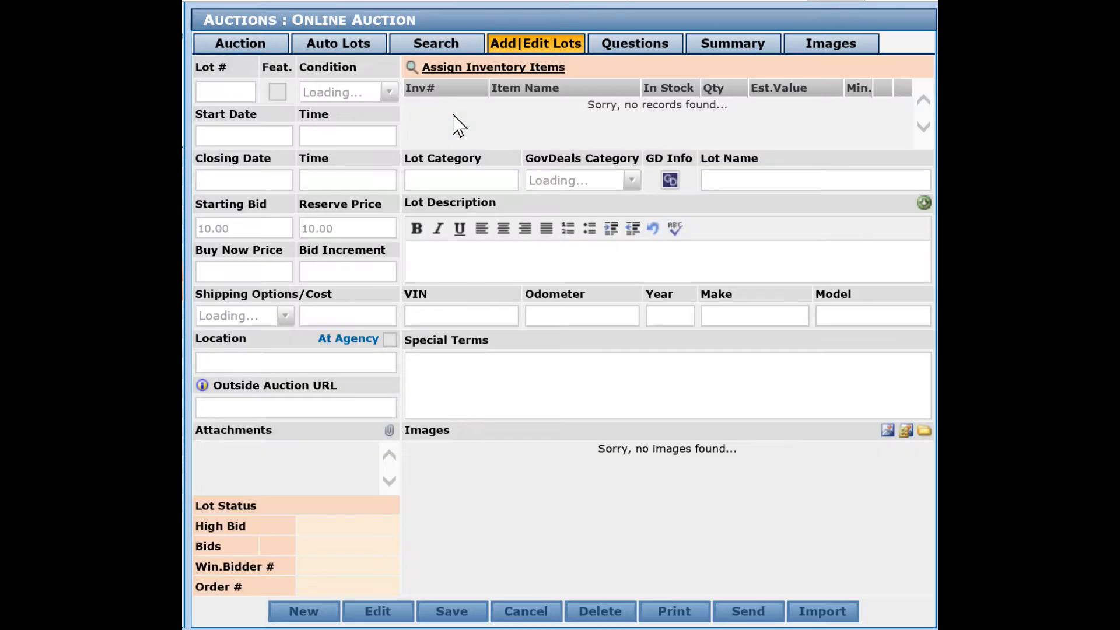
Put the Desk lot in edit mode, import its GovDeals sale result, and close the import result window.
click(378, 612)
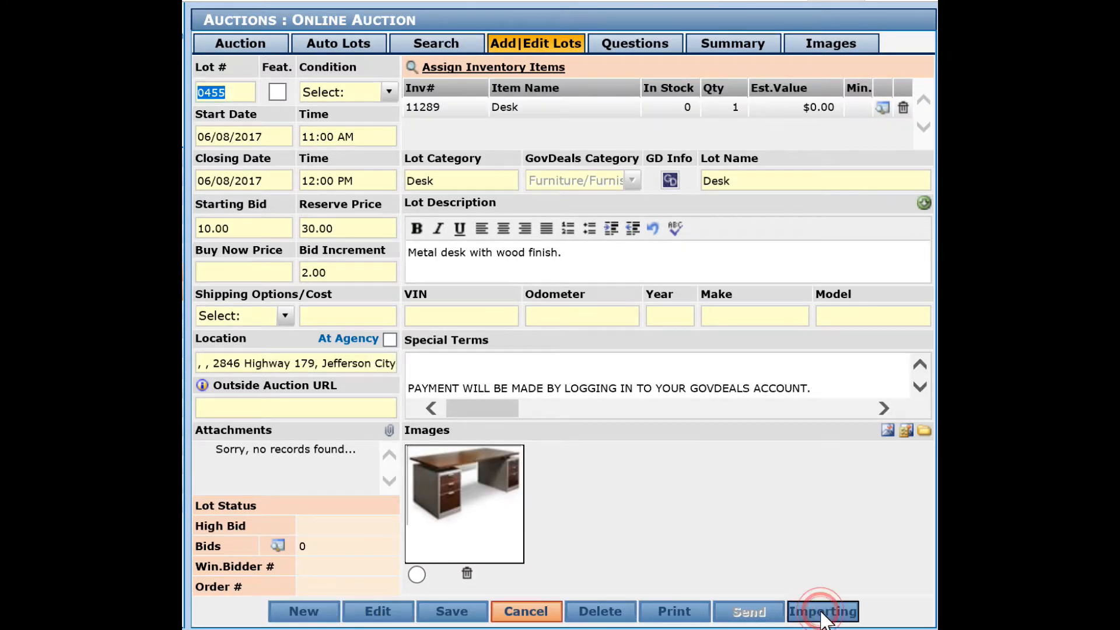
click(822, 613)
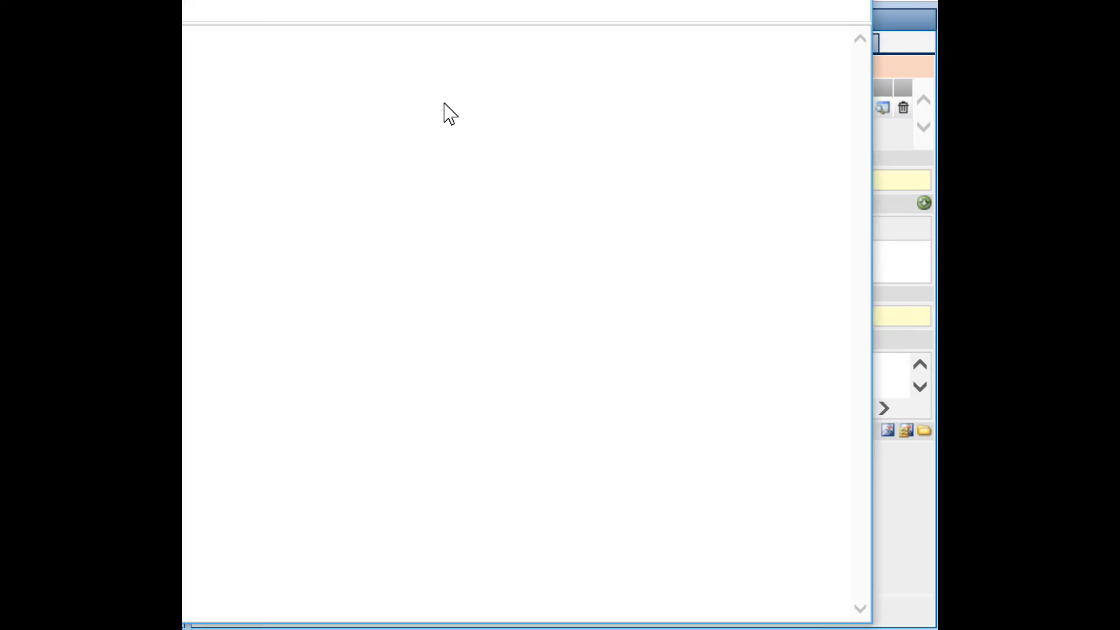
drag(558, 29, 610, 48)
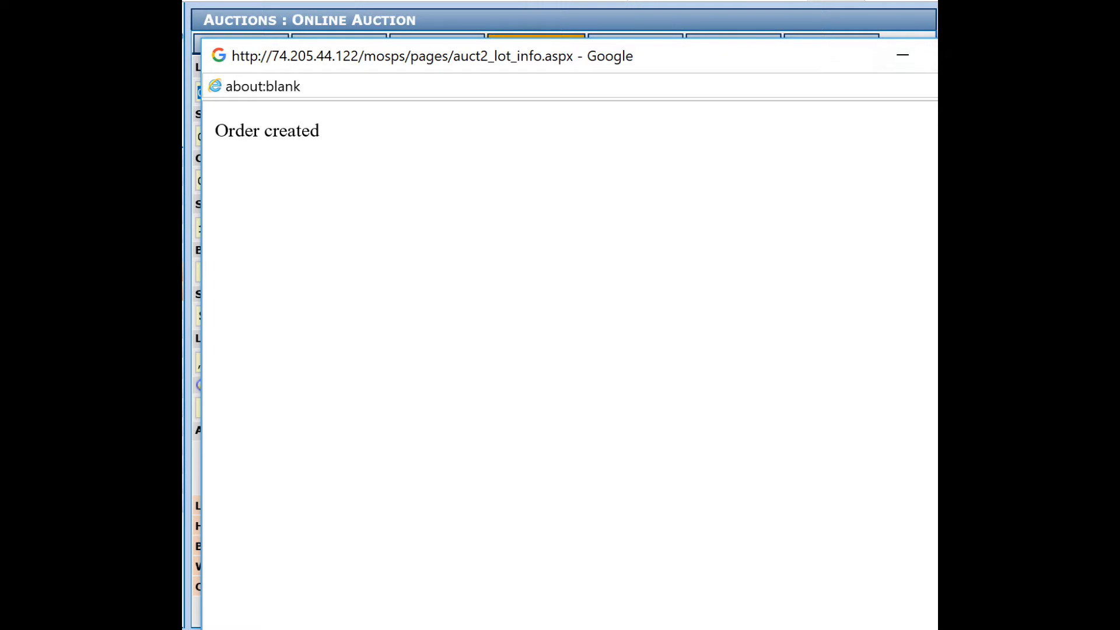
click(1010, 55)
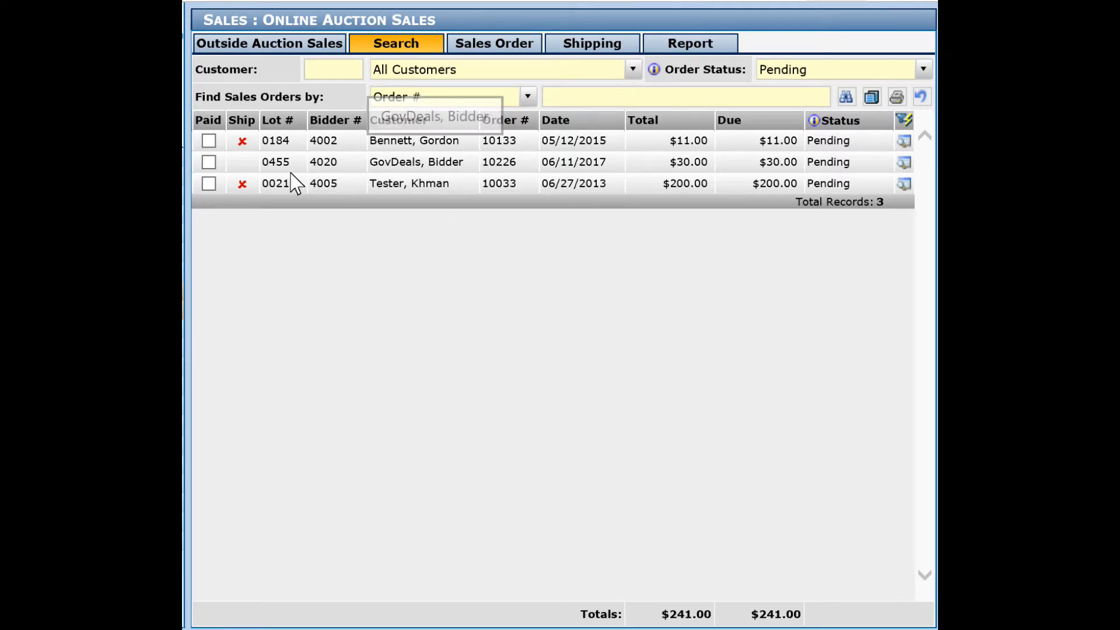
Mark the pending sale of lot 0455 as paid and picked up.
click(209, 162)
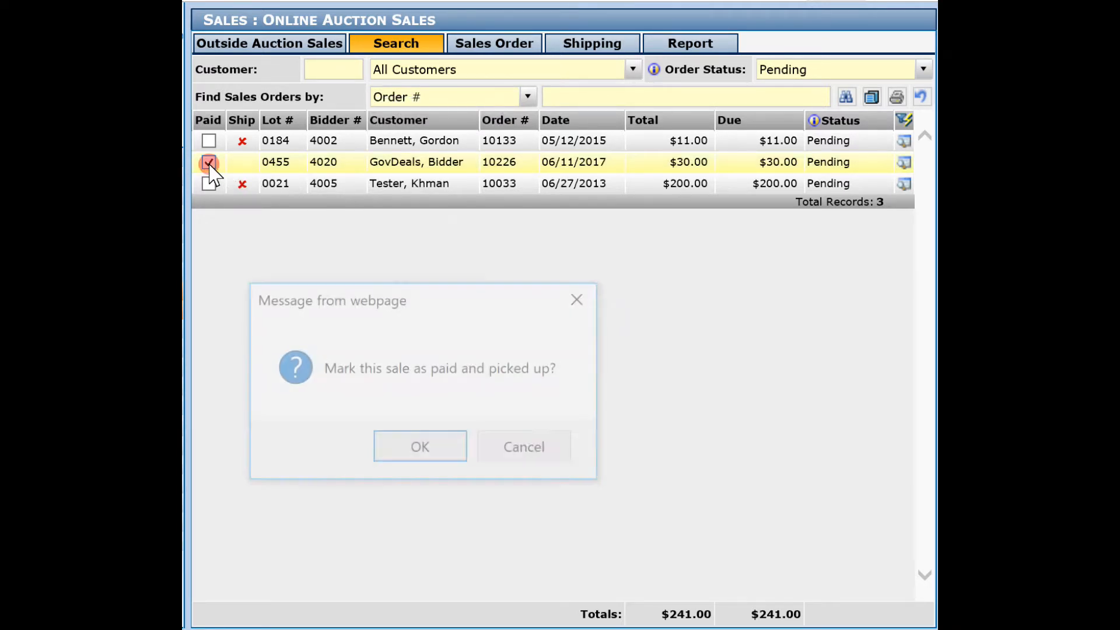
click(420, 450)
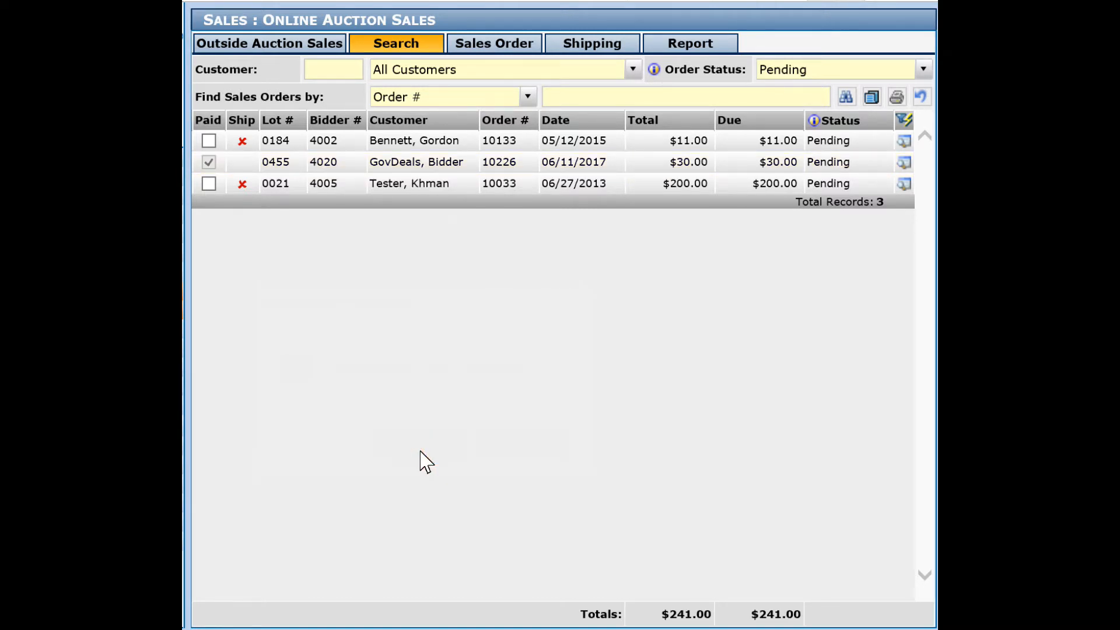
Open the sales order for lot 0455, view the desk's image, and close the image preview.
click(390, 162)
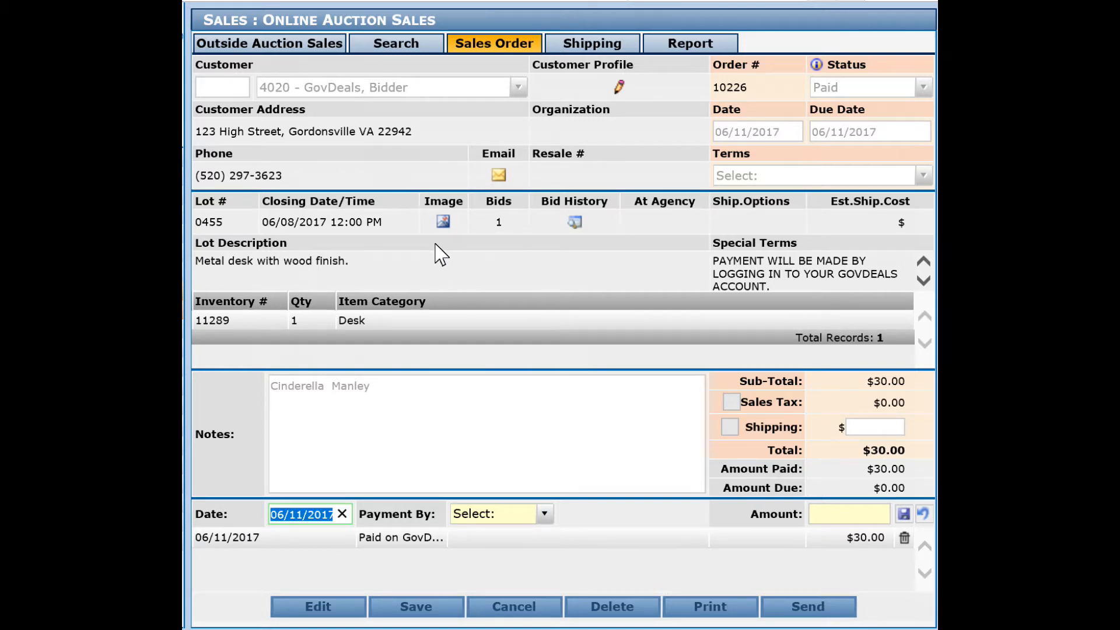
click(444, 222)
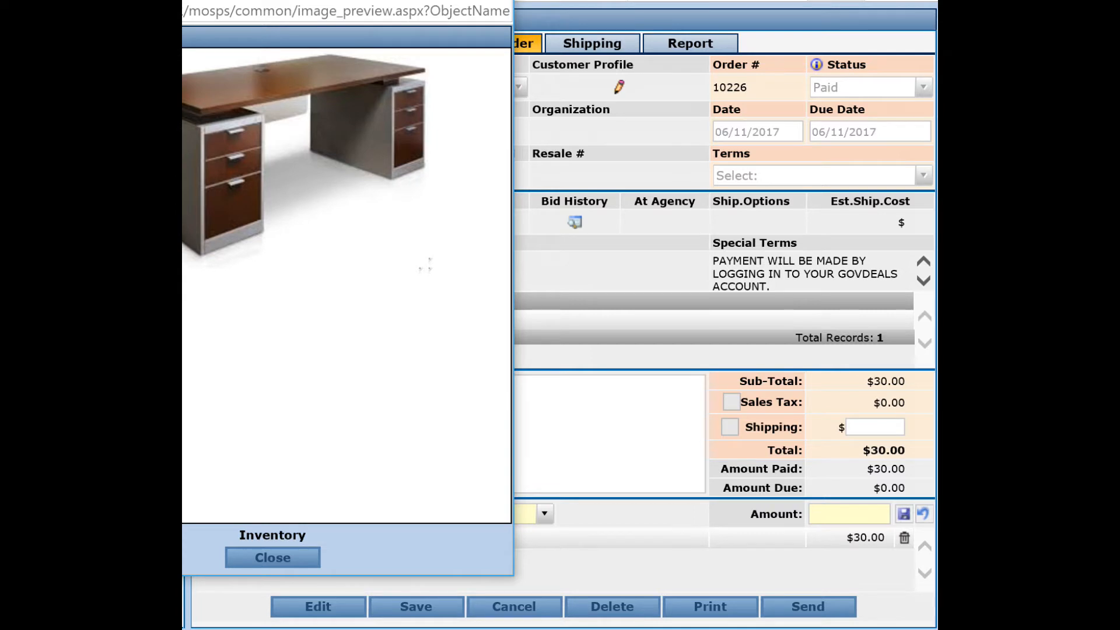
click(642, 24)
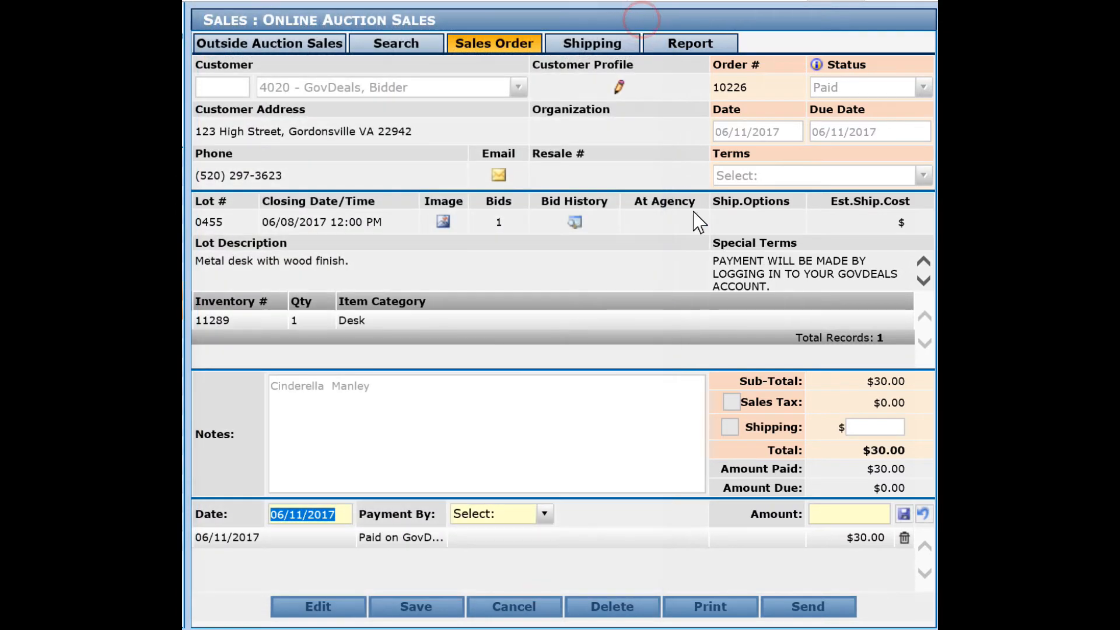